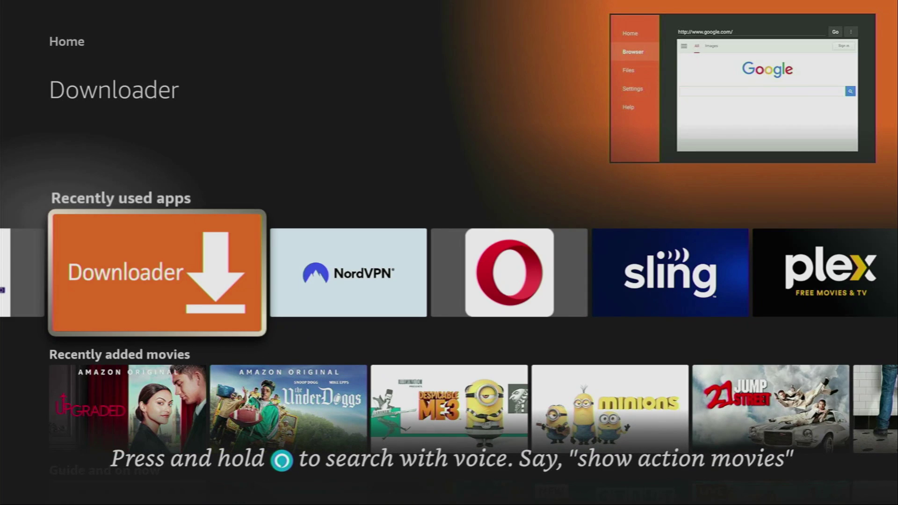
Search Find for 'dow' and pick the Downloader suggestion to list the Downloader app
key(Left)
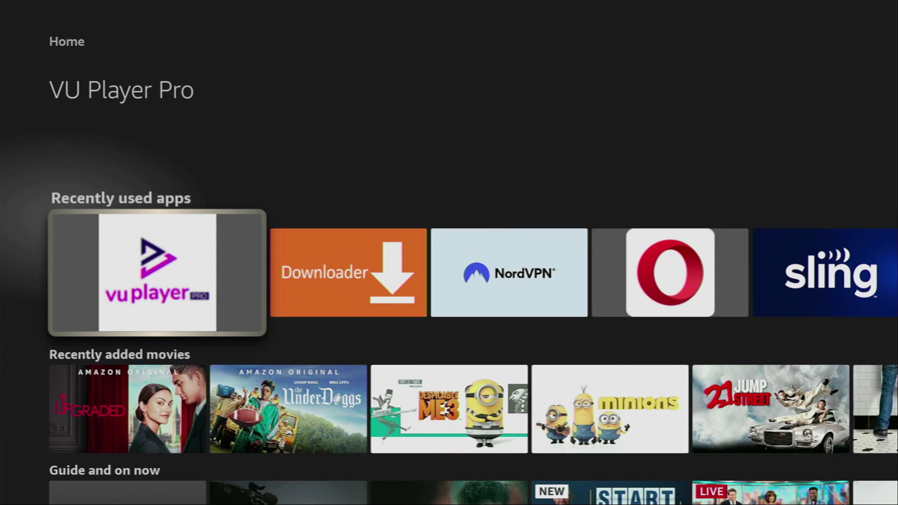
key(Up)
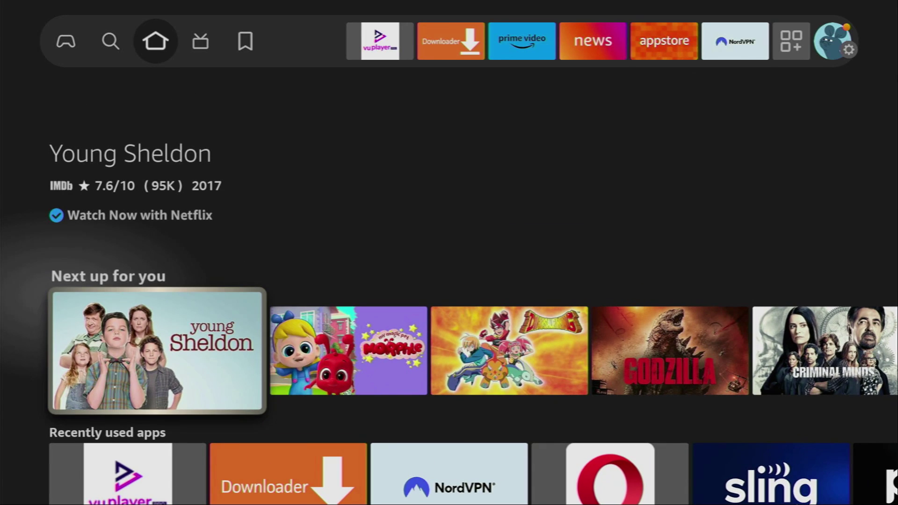
key(Up)
key(Left)
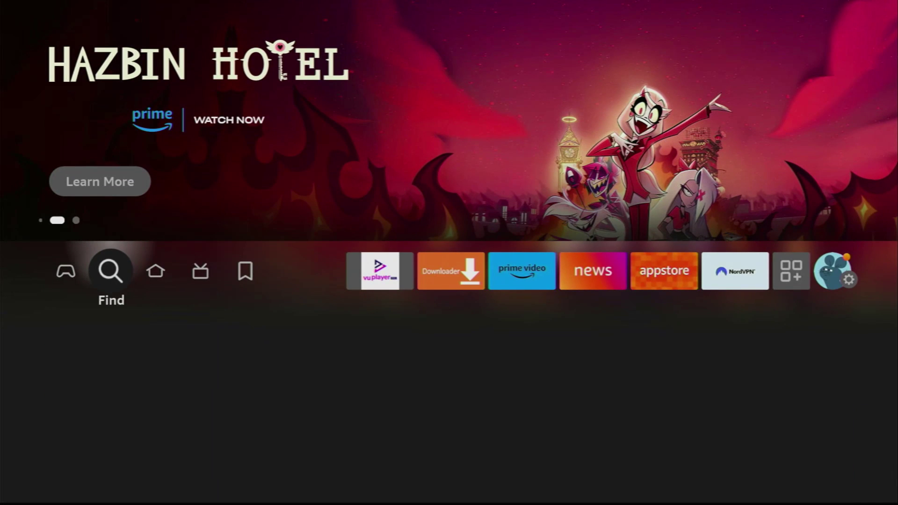
key(Down)
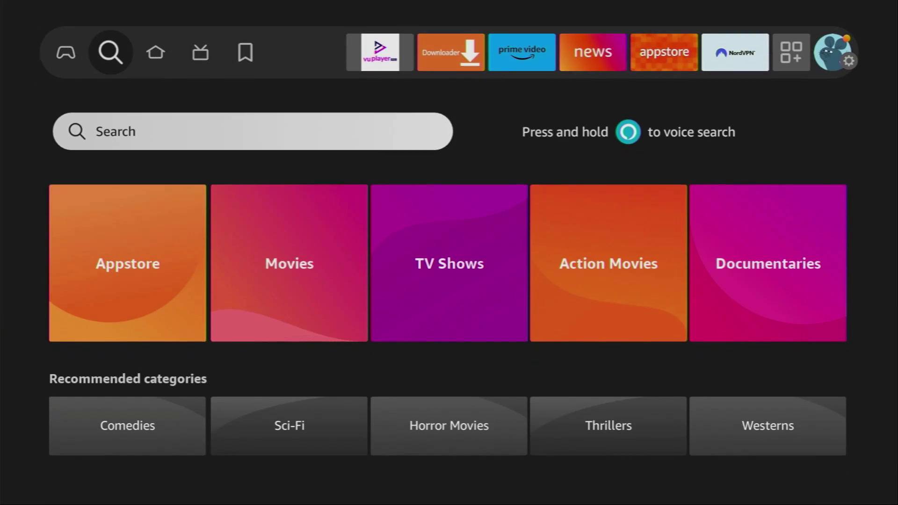
key(Return)
key(Right)
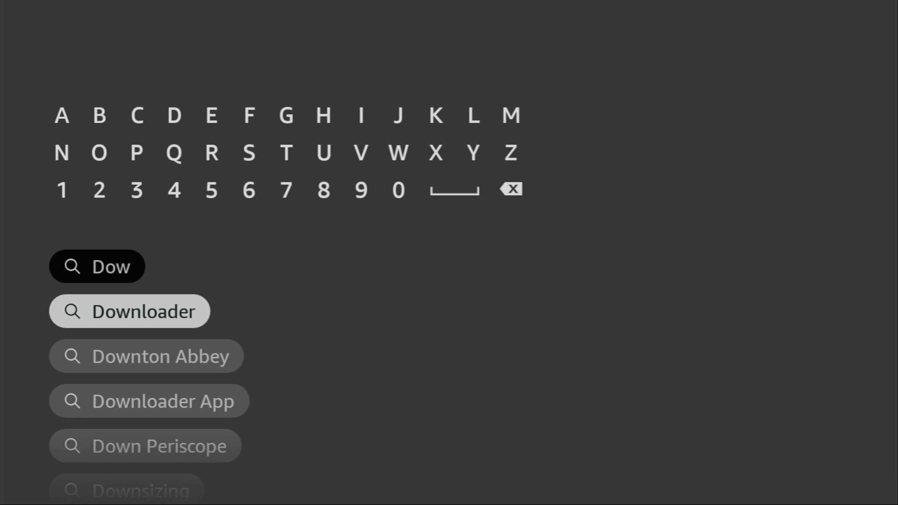
key(Return)
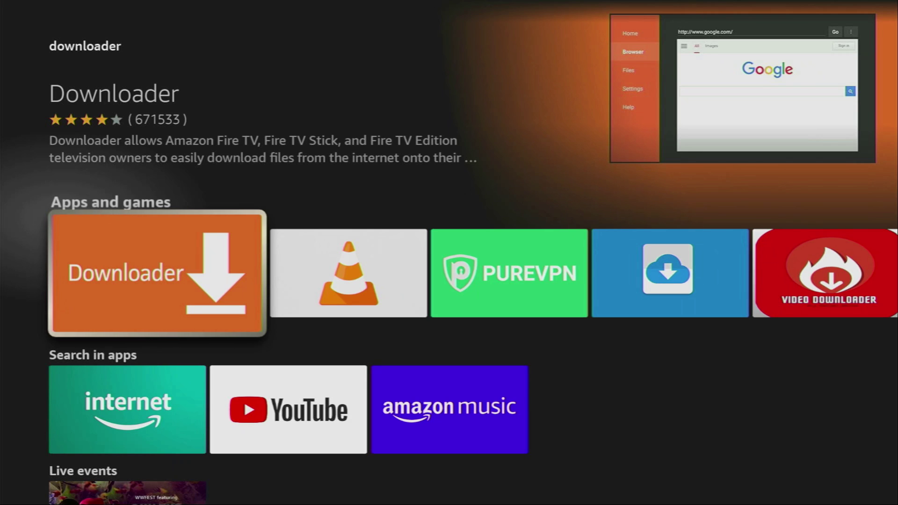
Go from Home to Settings > My Fire TV and highlight the About entry
key(Home)
key(Right)
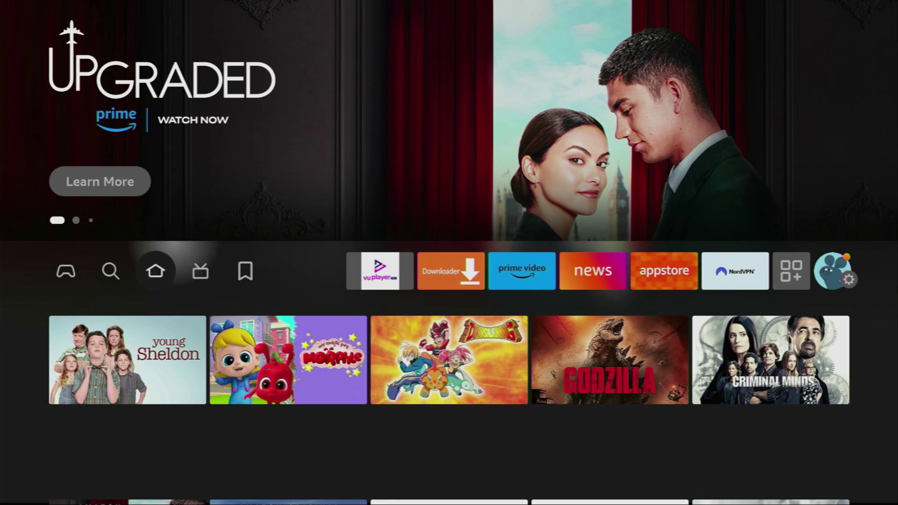
key(Right)
key(Right)
key(Right)
key(Right)
key(Right)
key(Right)
key(Right)
key(Right)
key(Right)
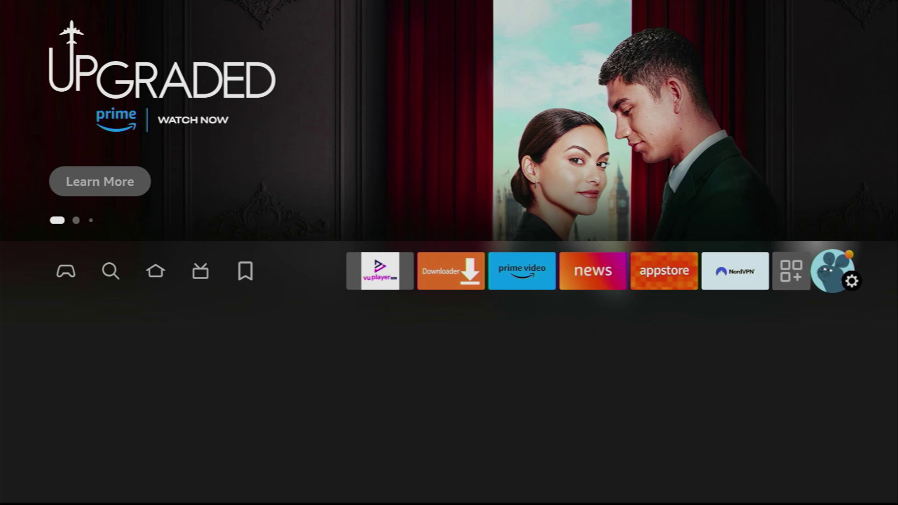
key(Down)
key(Down)
key(Down)
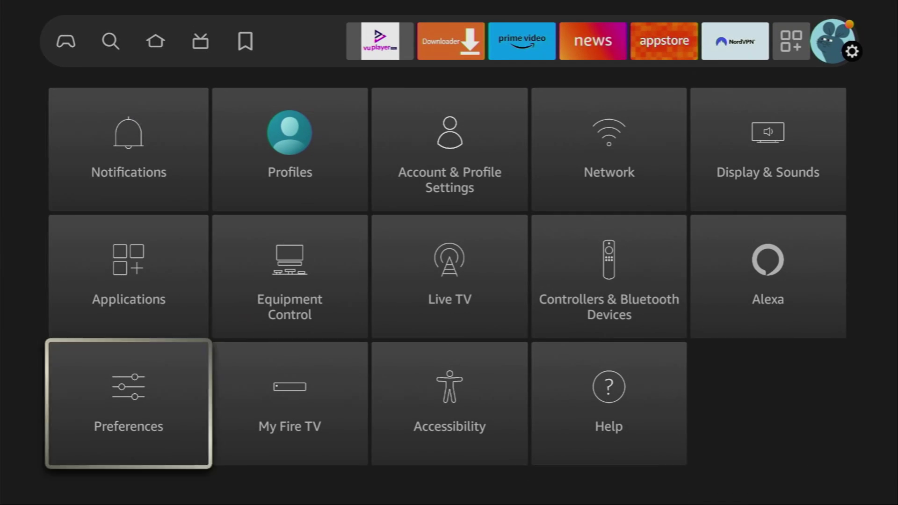
key(Right)
key(Return)
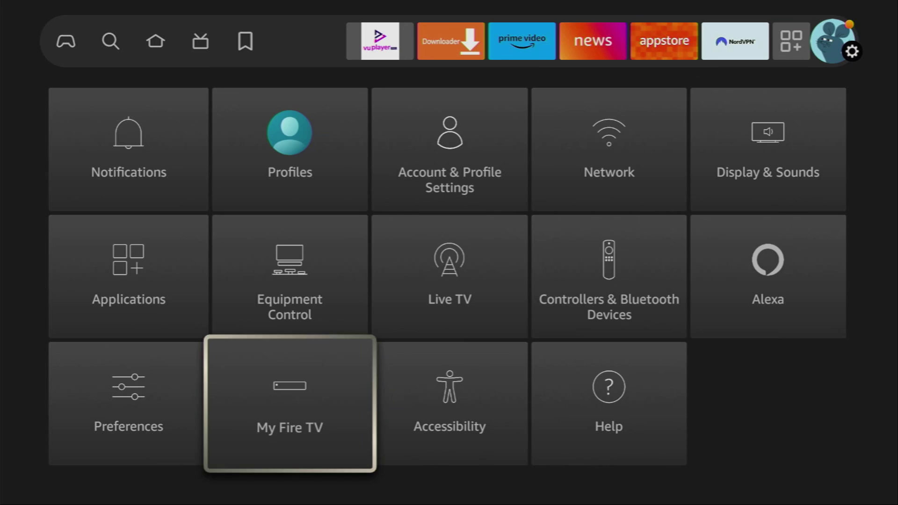
key(Down)
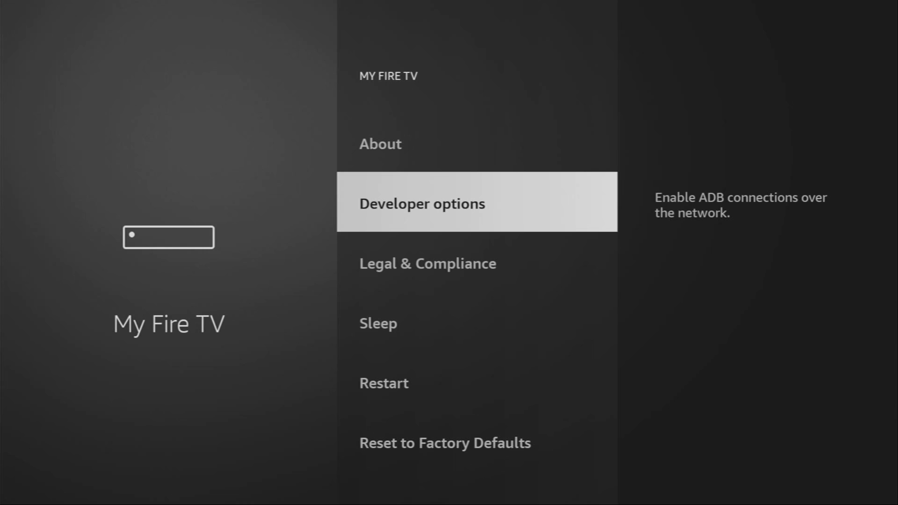
key(Up)
Check under About that developer mode is already unlocked, then back out to Developer options
key(Return)
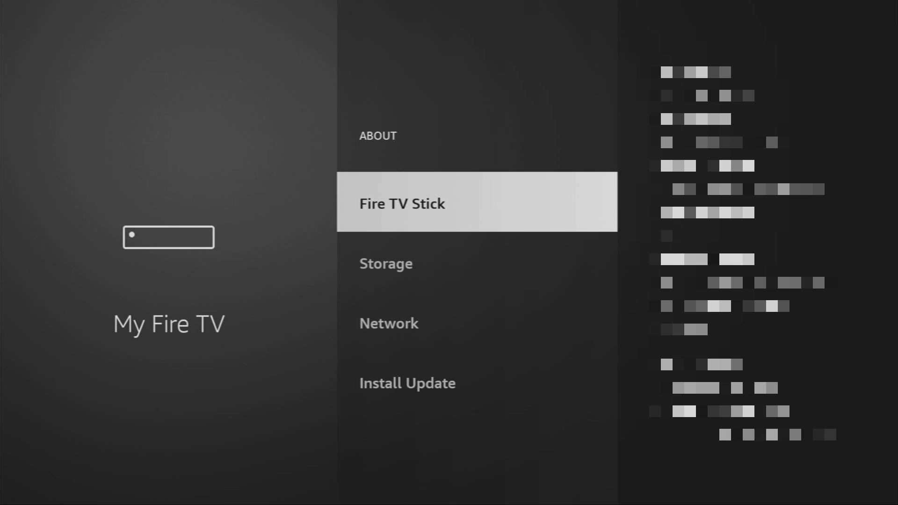
key(Return)
key(Return)
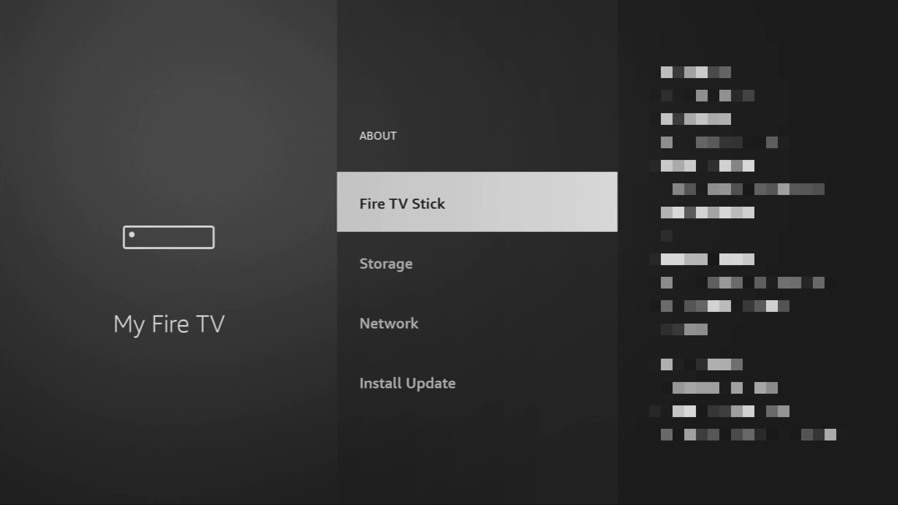
key(Escape)
key(Down)
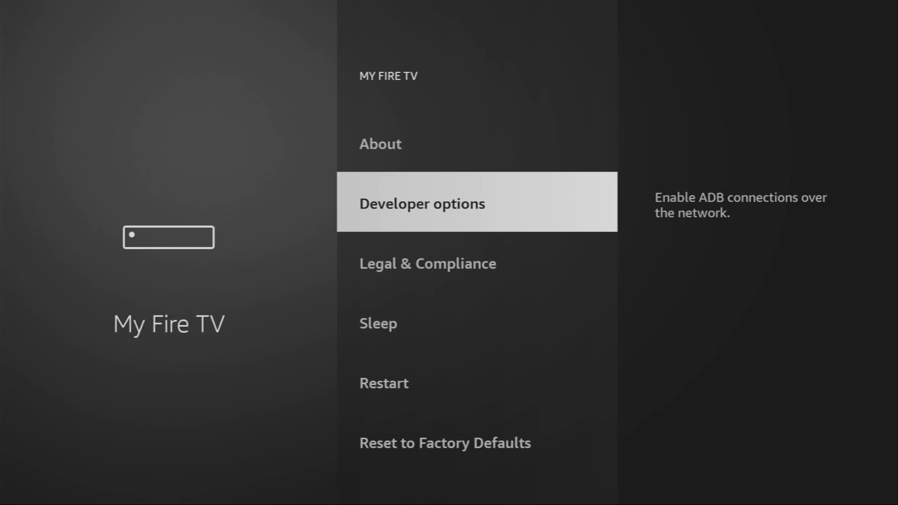
Confirm ADB debugging is ON and Downloader is allowed to install unknown apps
key(Return)
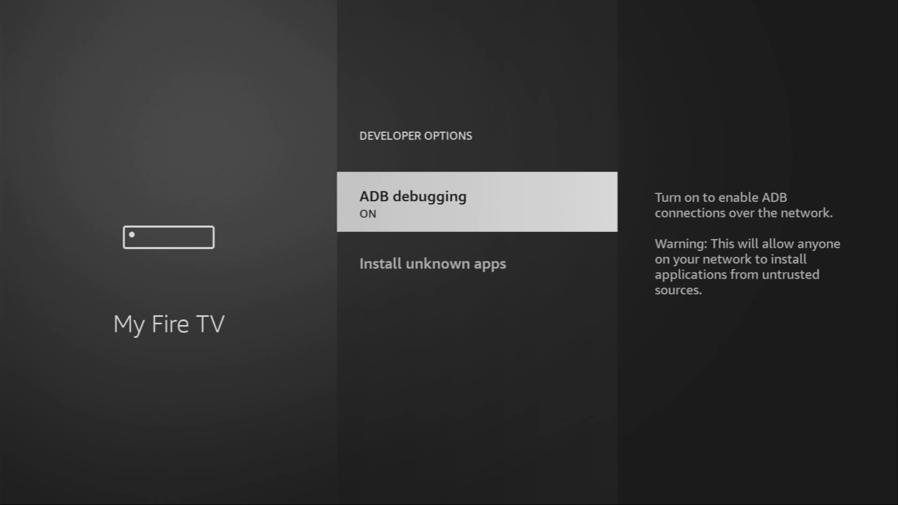
key(Return)
key(Return)
key(Down)
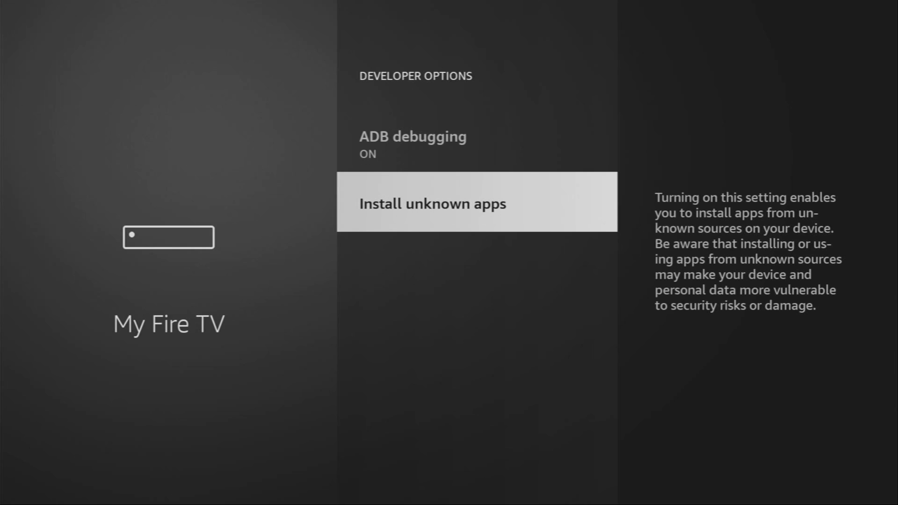
key(Return)
key(Down)
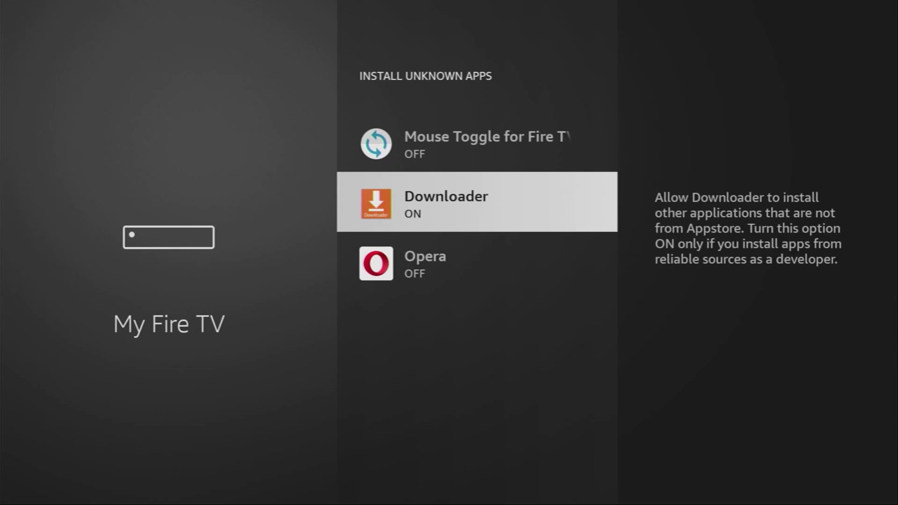
key(Return)
key(Return)
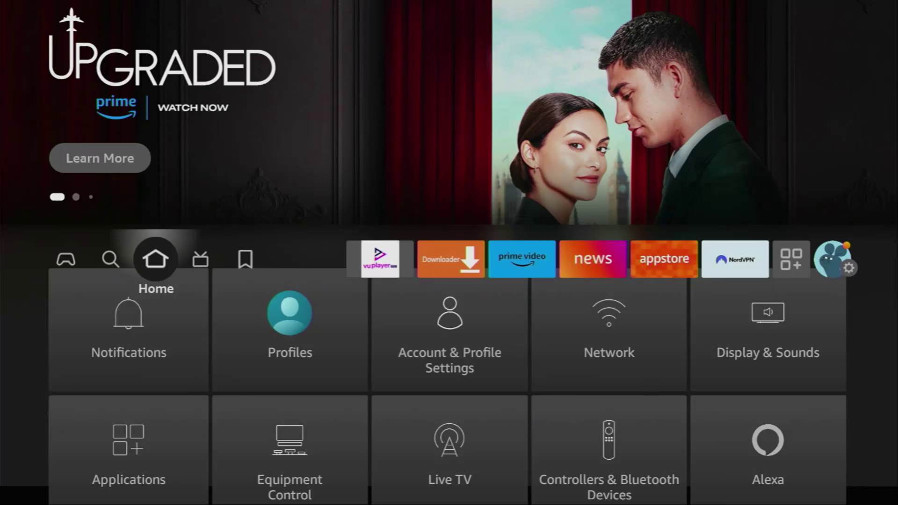
Launch the NordVPN tile from Your Apps & Channels
key(Right)
key(Right)
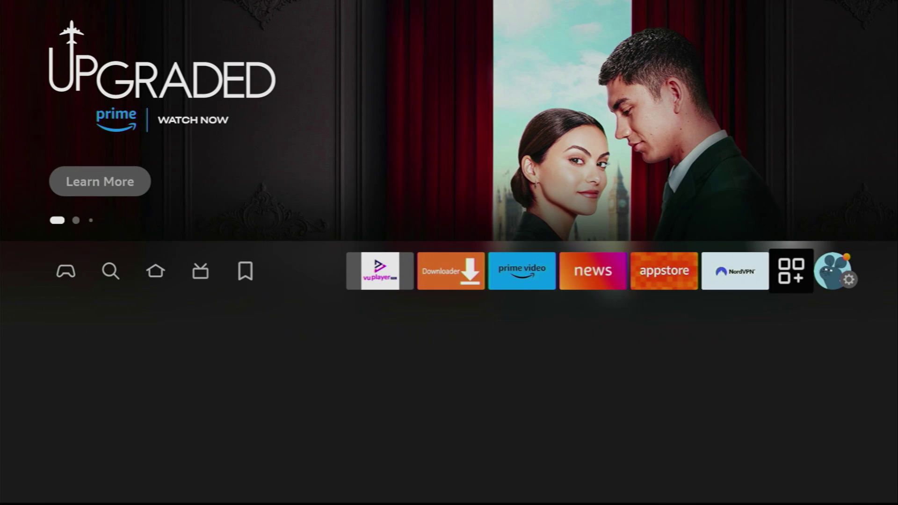
key(Return)
key(Right)
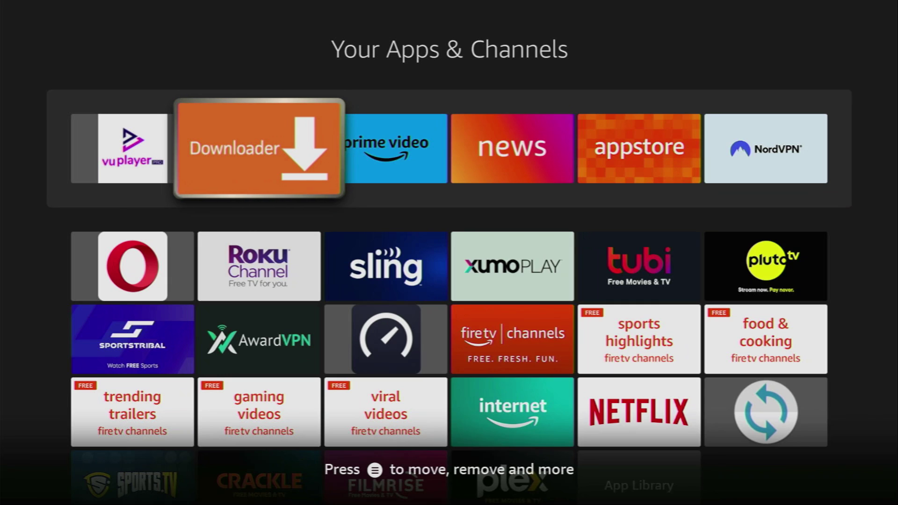
key(Right)
key(Right)
key(Right)
key(Right)
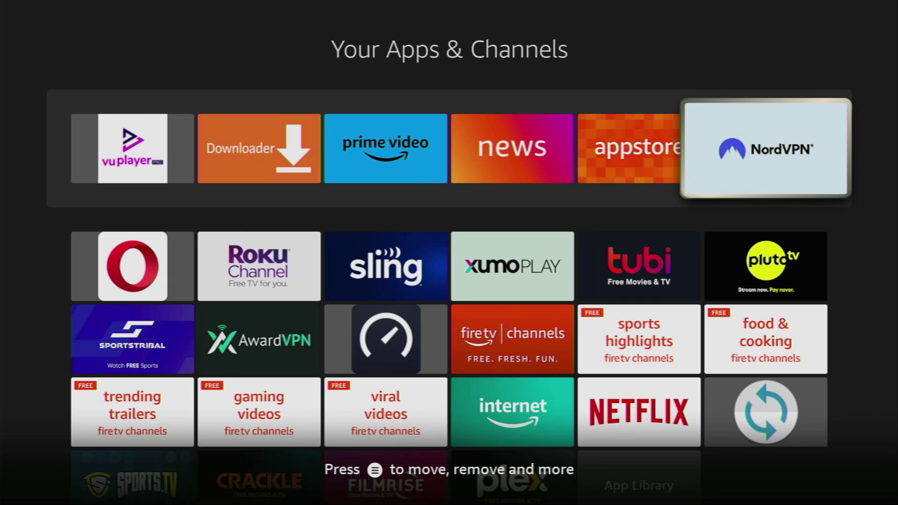
key(Return)
Connect NordVPN to the Belgium #178 server from the recent servers row
key(Down)
key(Right)
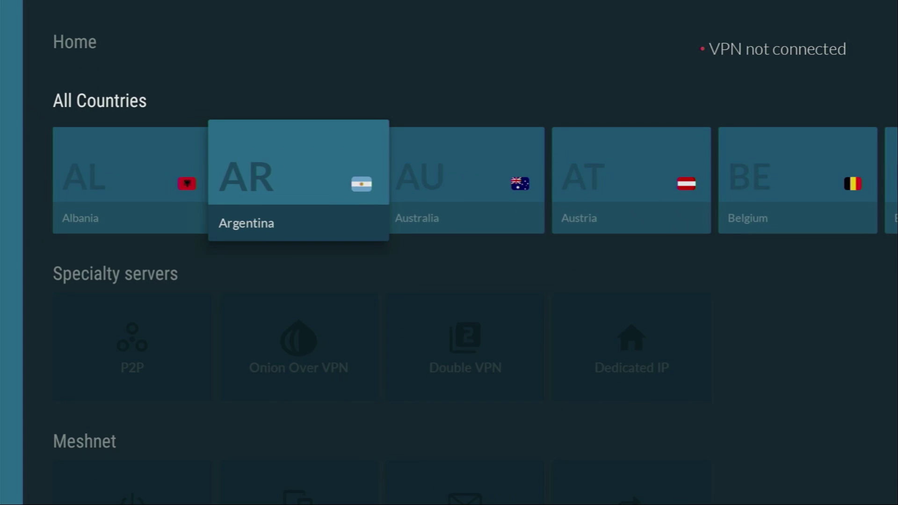
key(Right)
key(Right)
key(Right)
key(Right)
key(Right)
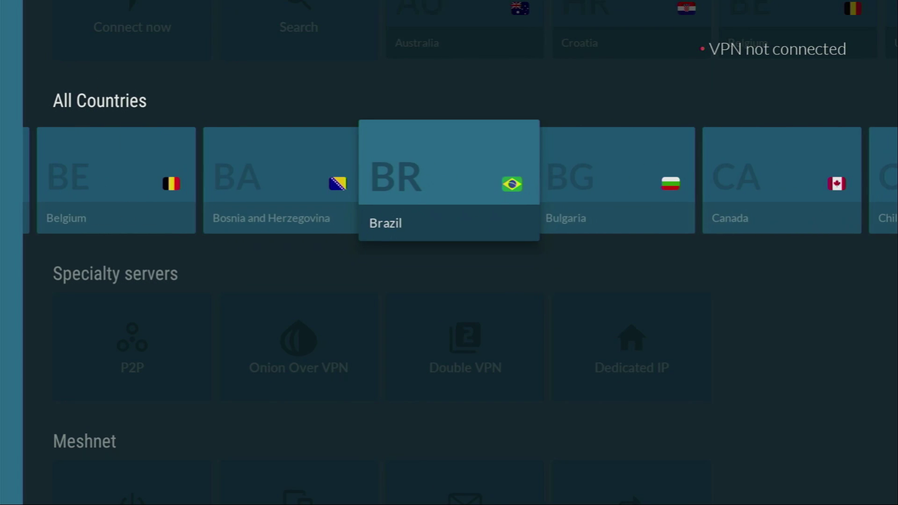
key(Up)
key(Right)
key(Right)
key(Right)
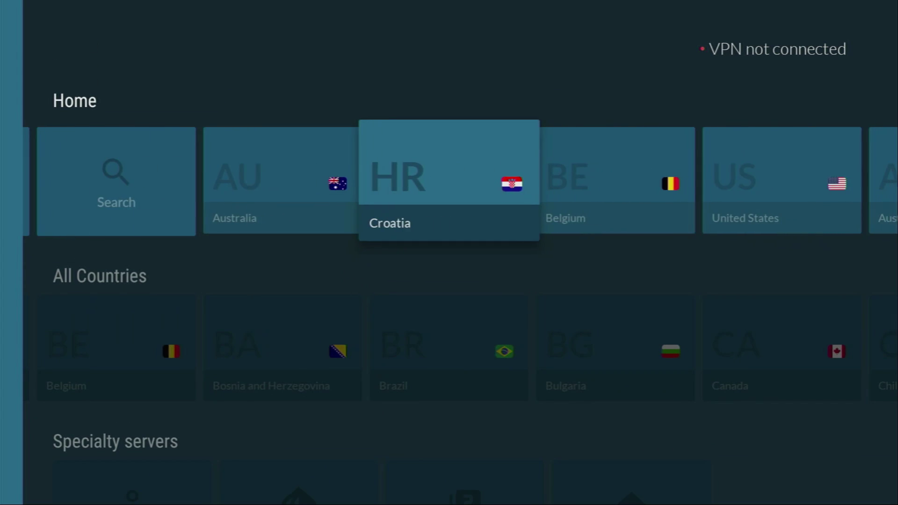
key(Right)
key(Right)
key(Right)
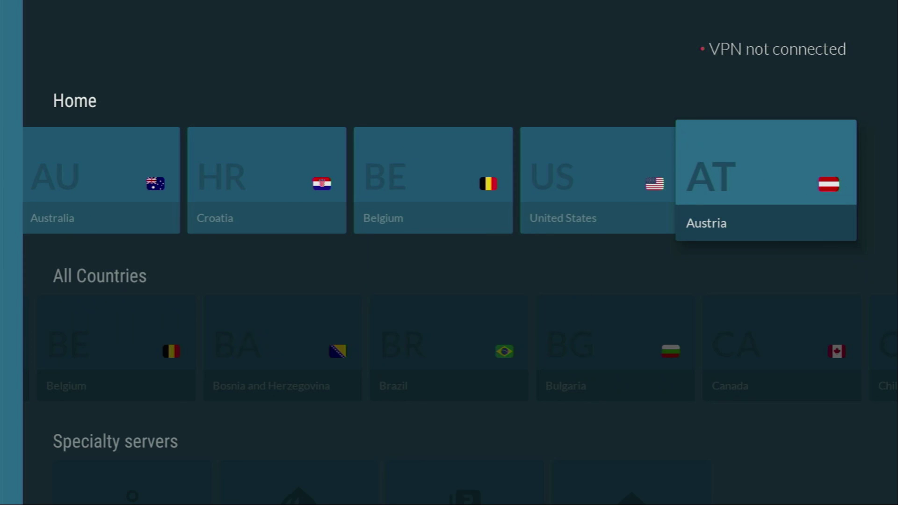
key(Left)
key(Left)
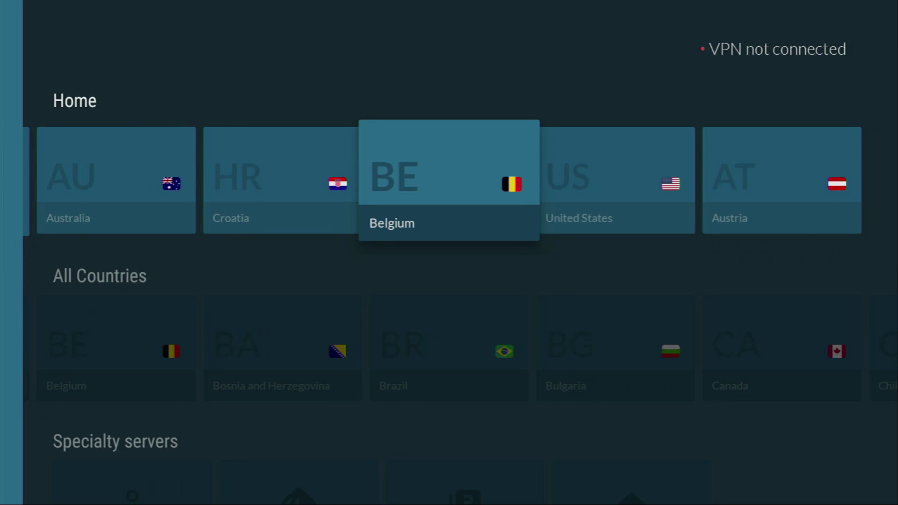
key(Return)
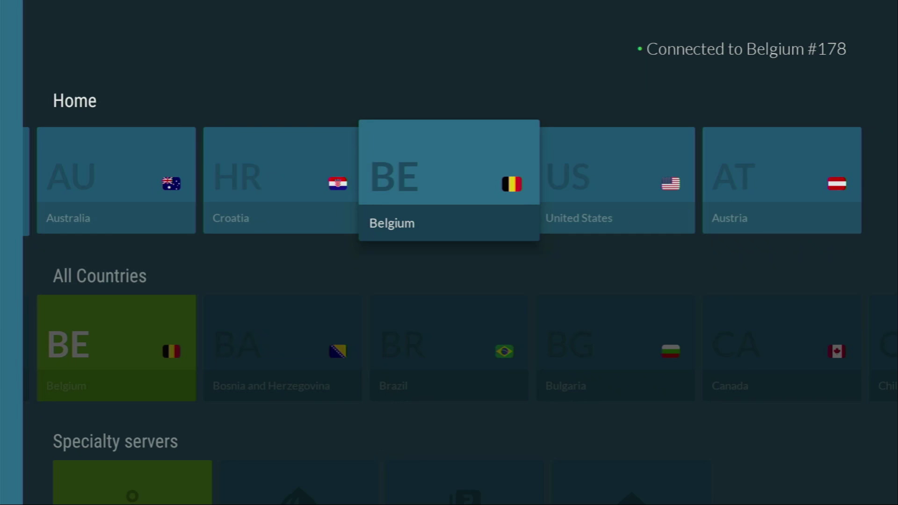
Browse the All Countries list from Albania to Bosnia and Herzegovina and back to recent servers
key(Down)
key(Left)
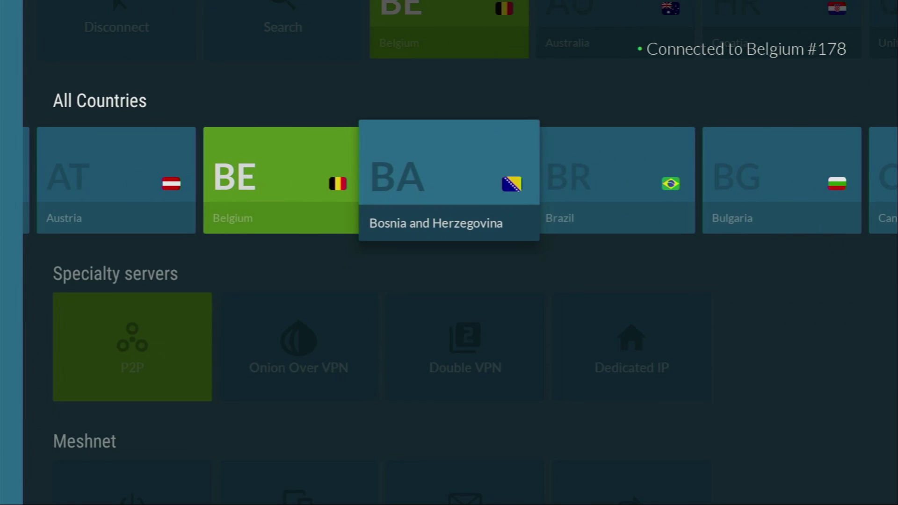
key(Left)
key(Left)
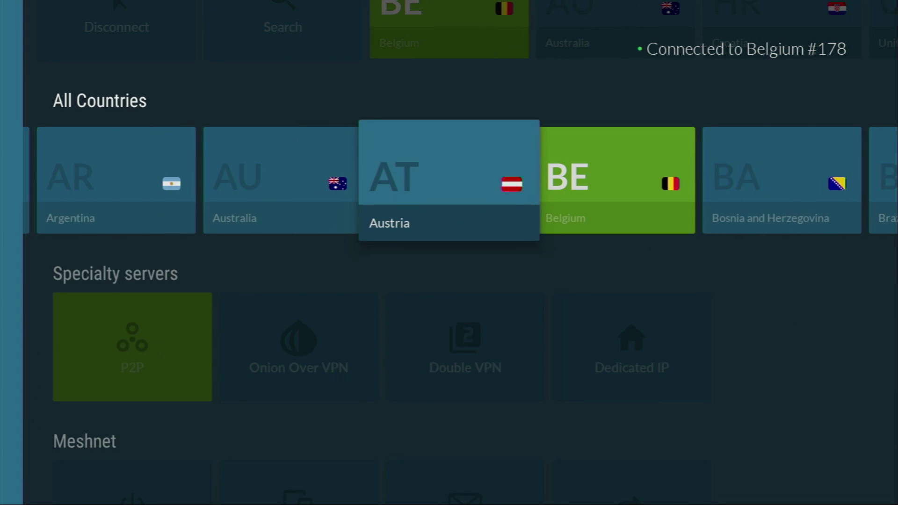
key(Up)
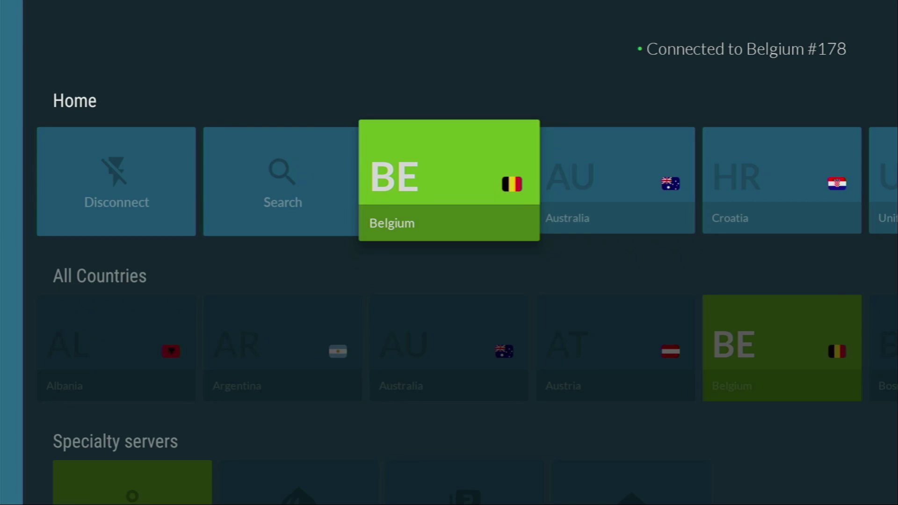
key(Down)
key(Left)
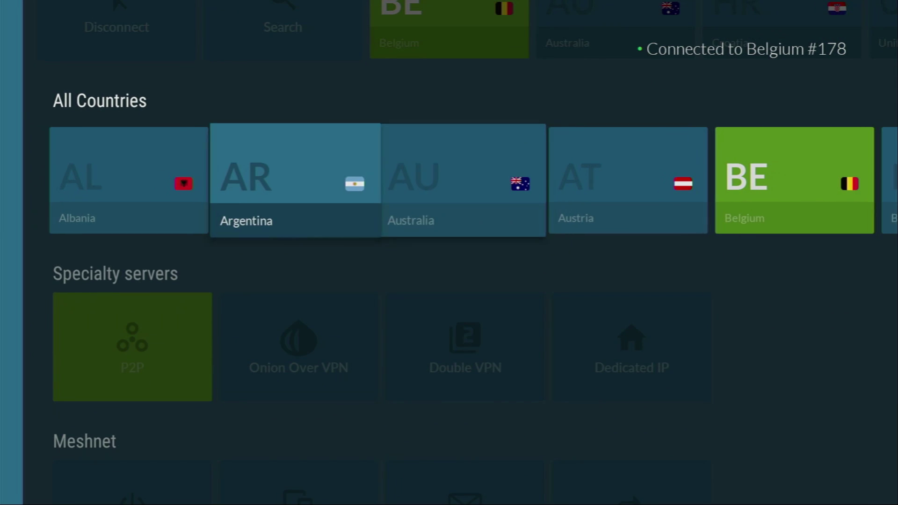
key(Left)
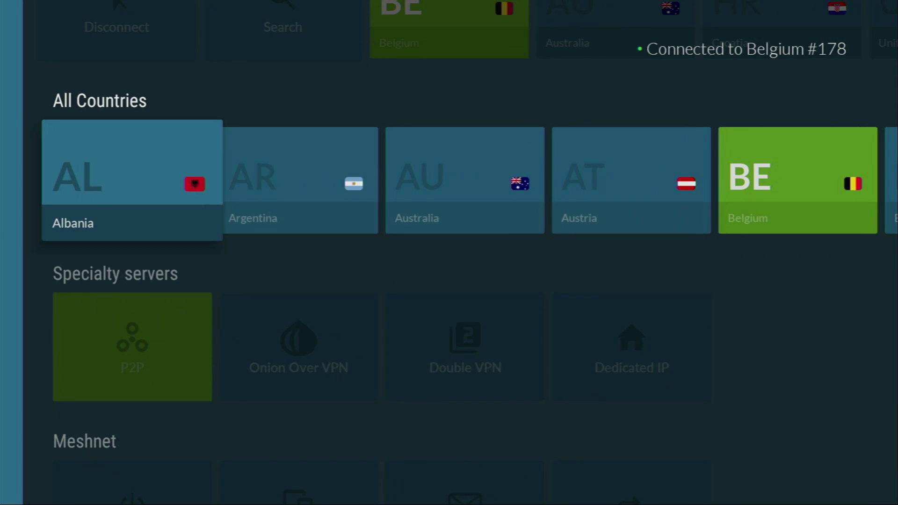
key(Up)
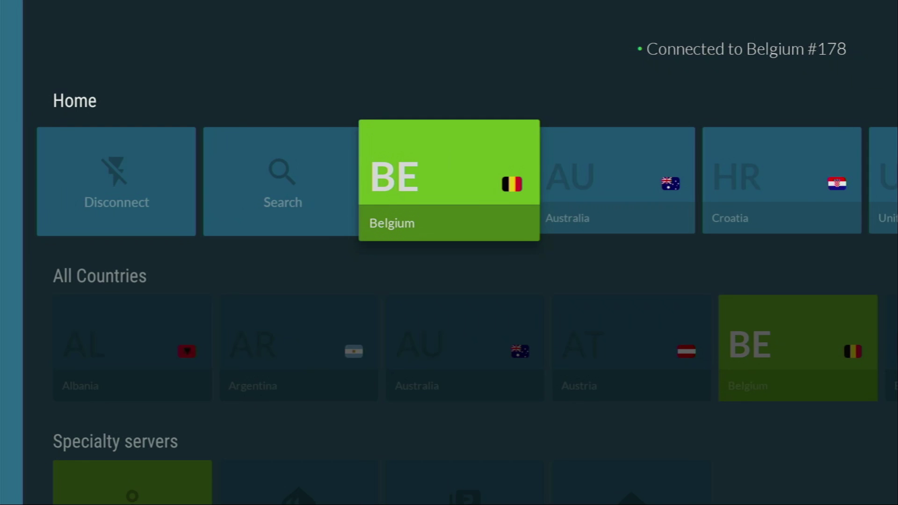
key(Down)
key(Right)
key(Right)
key(Right)
key(Right)
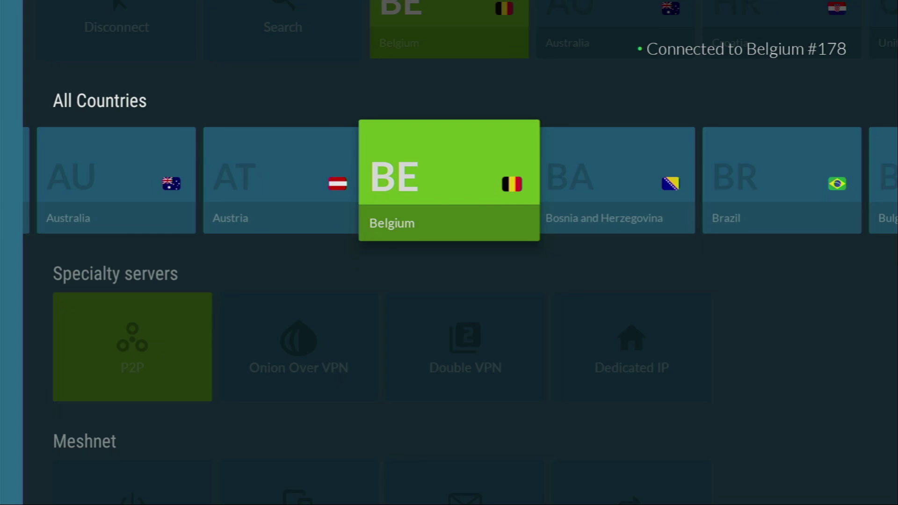
key(Right)
key(Right)
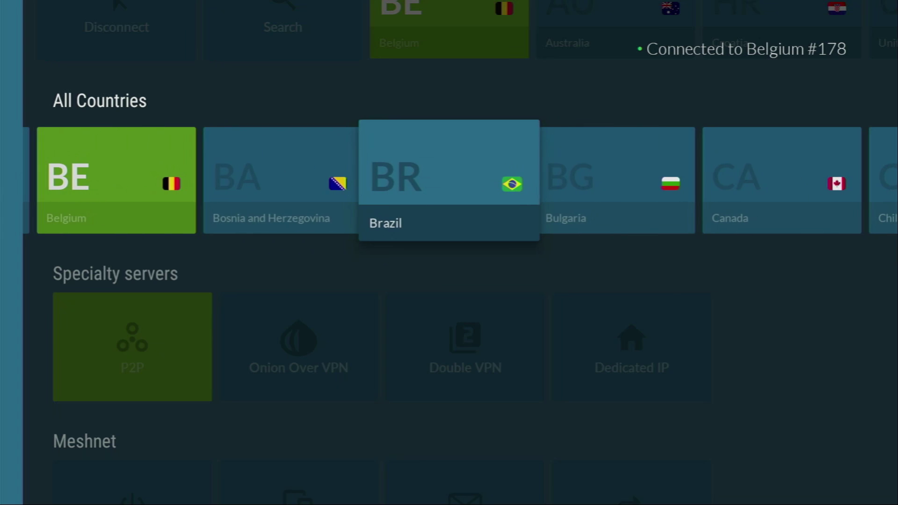
key(Up)
key(Right)
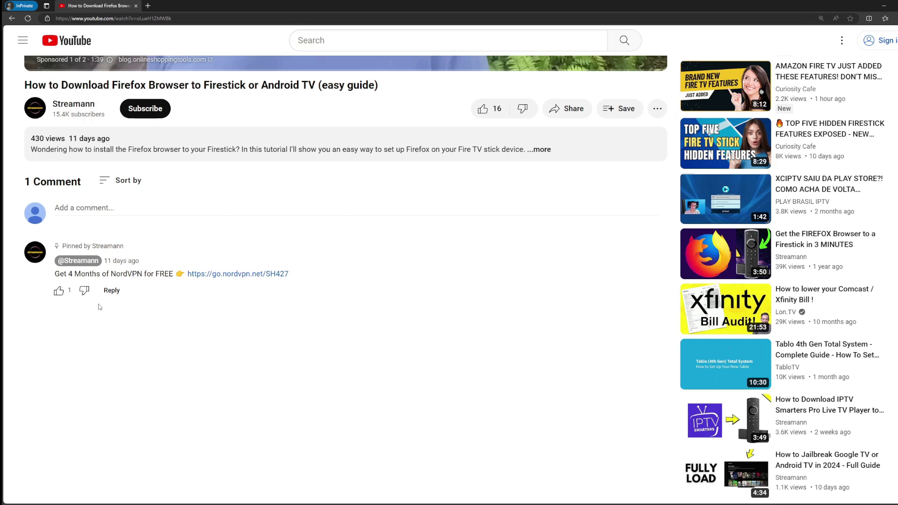
Open the pinned comment's NordVPN link in a new tab and highlight the +4 extra months offer
drag(334, 275, 186, 276)
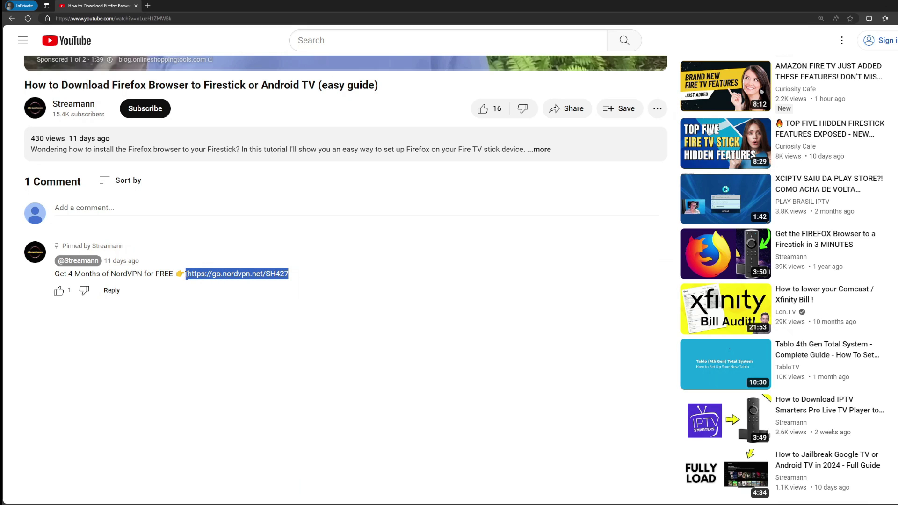
click(242, 277)
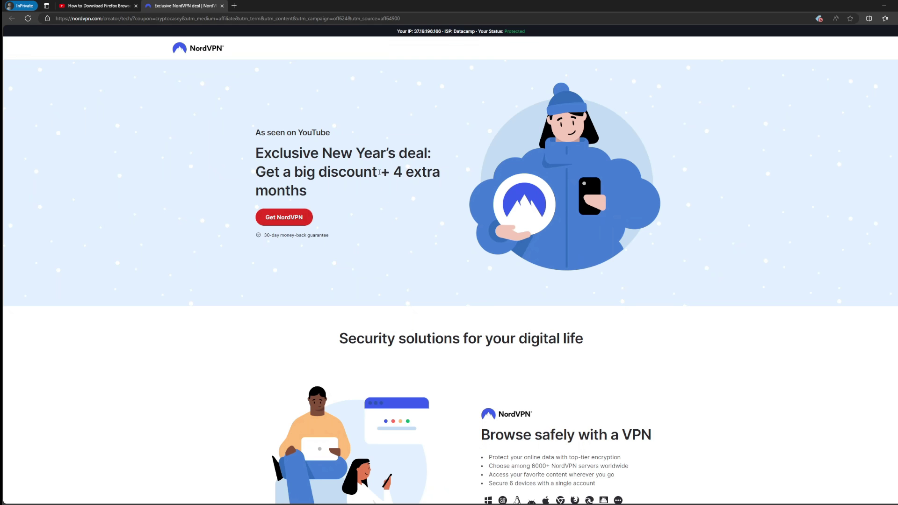
drag(381, 172, 441, 190)
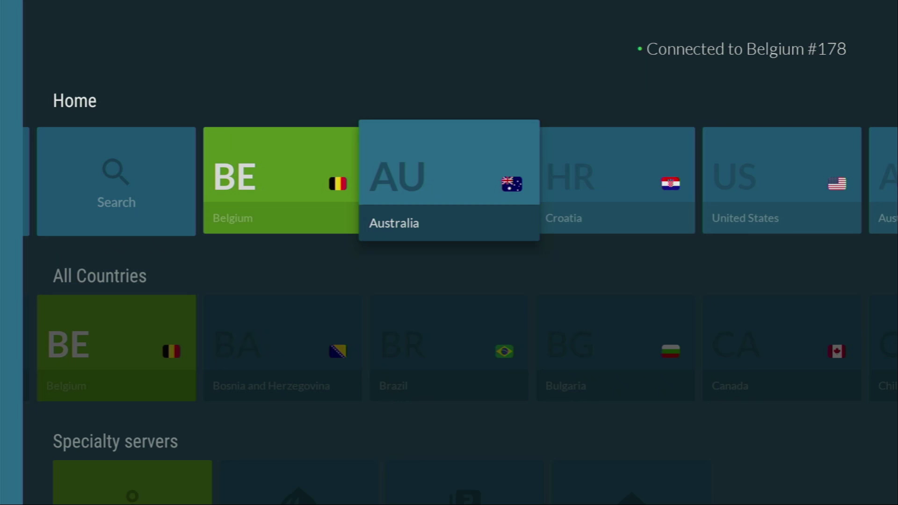
Return to the Fire TV home screen and launch Downloader
key(Left)
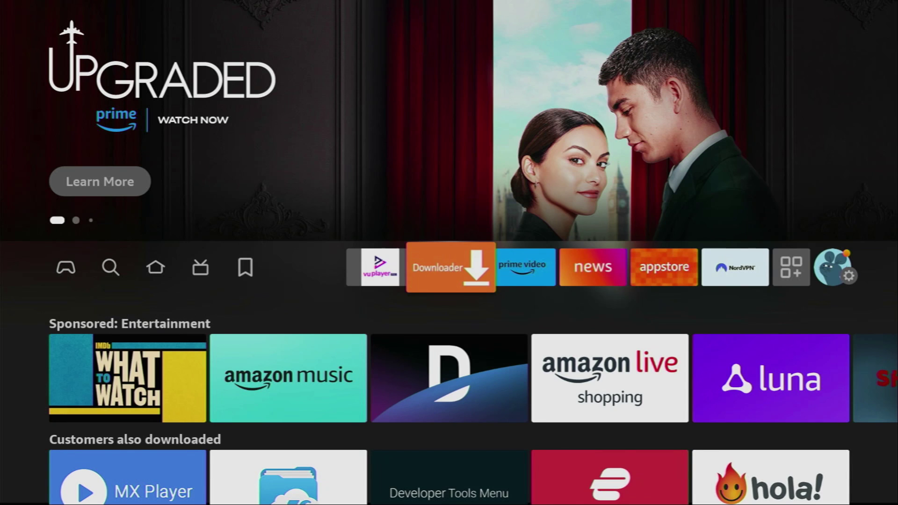
key(Return)
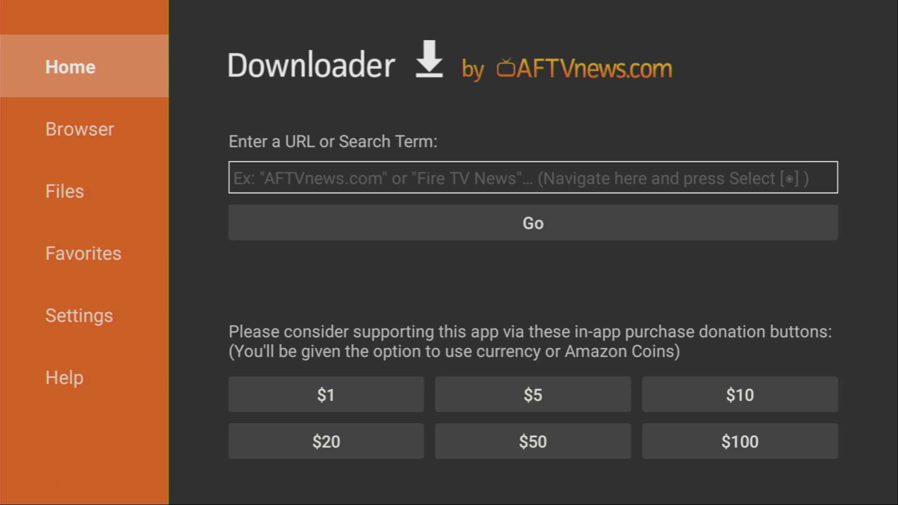
Enter 'aptoide tv' in Downloader's URL or search term field and run the search
key(Right)
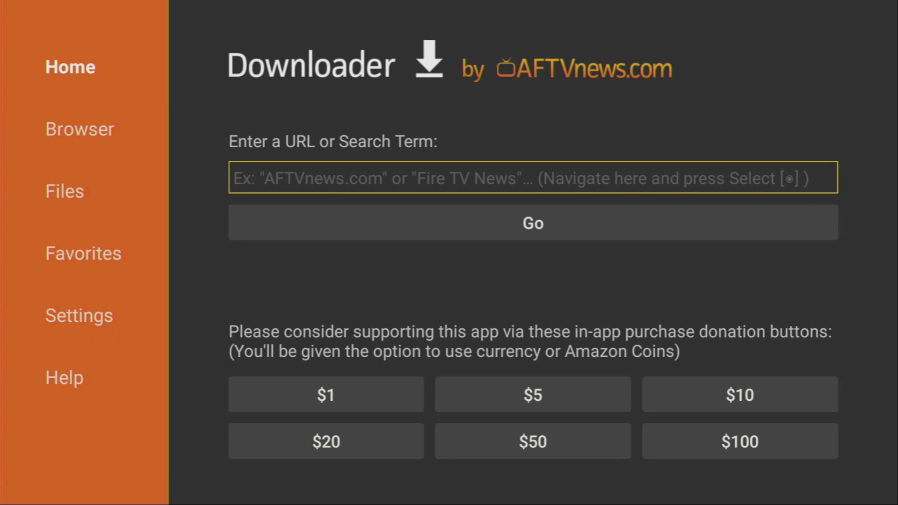
key(Return)
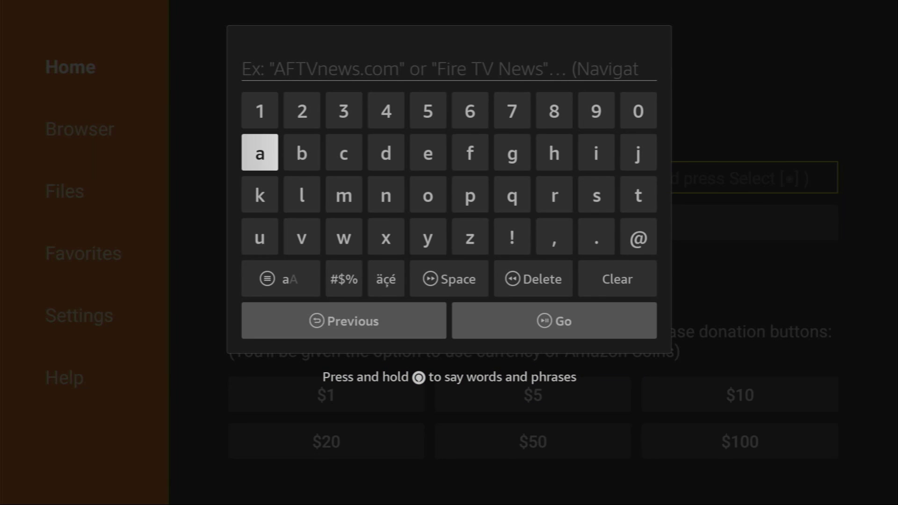
key(Return)
key(Down)
key(Right)
key(Right)
key(Right)
key(Right)
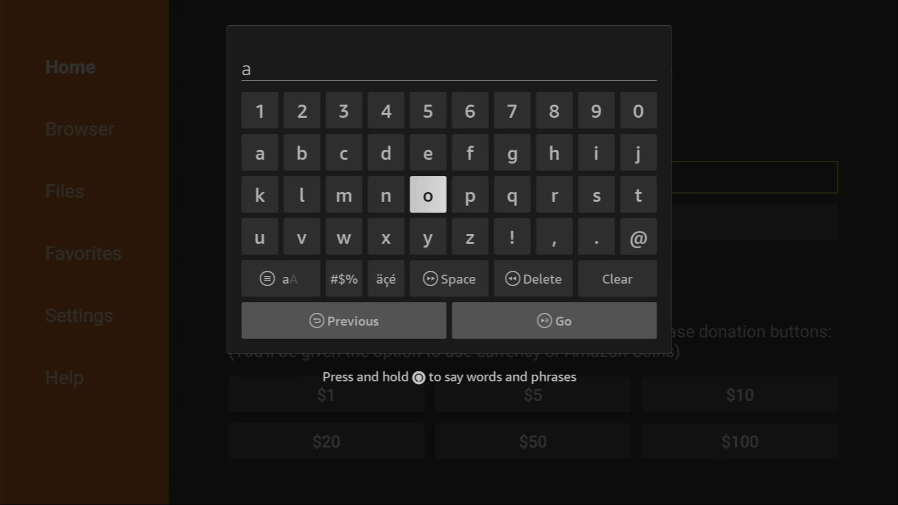
key(Right)
key(Return)
key(Right)
key(Right)
key(Right)
key(Right)
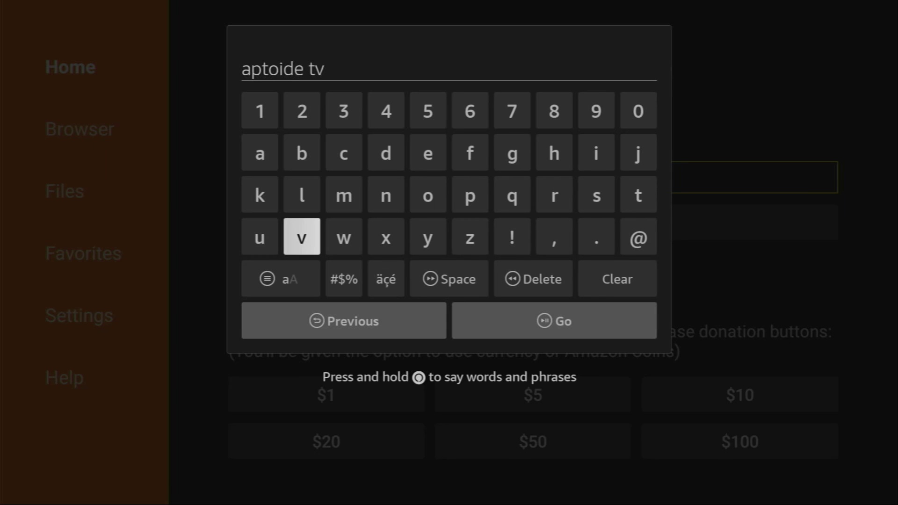
key(Down)
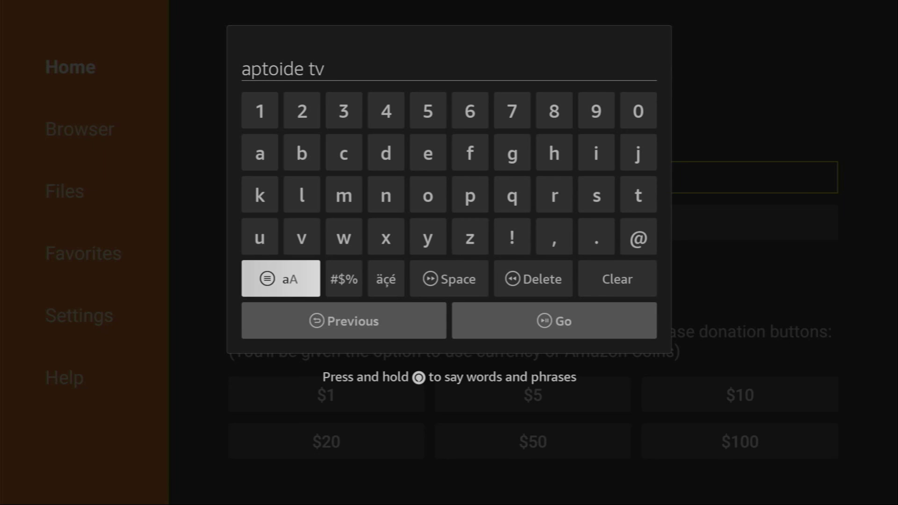
key(Down)
key(Right)
key(Left)
key(Right)
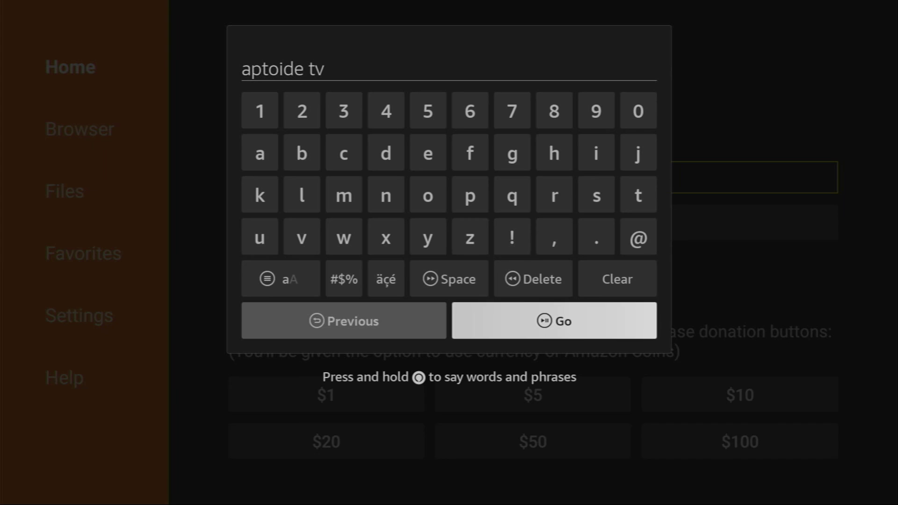
key(Return)
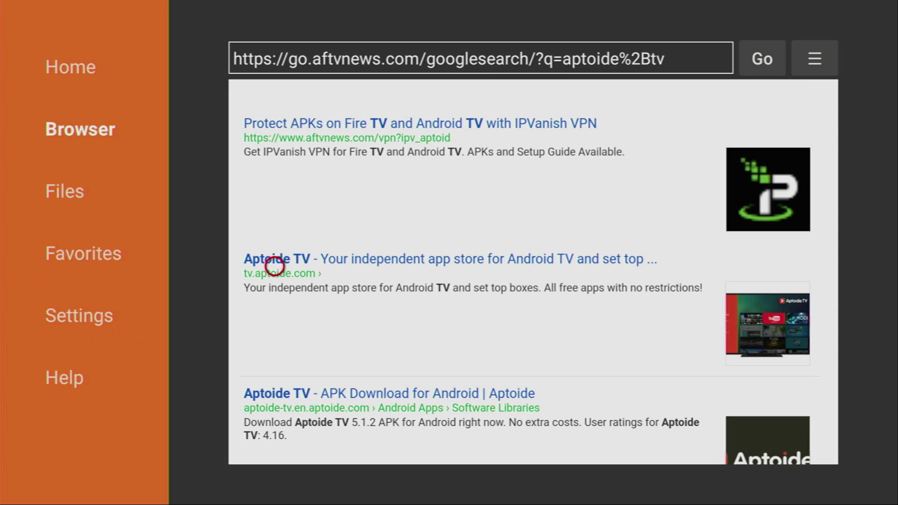
Open the 'Aptoide TV - Your independent app store' result and scroll to Download Aptoide TV
click(273, 265)
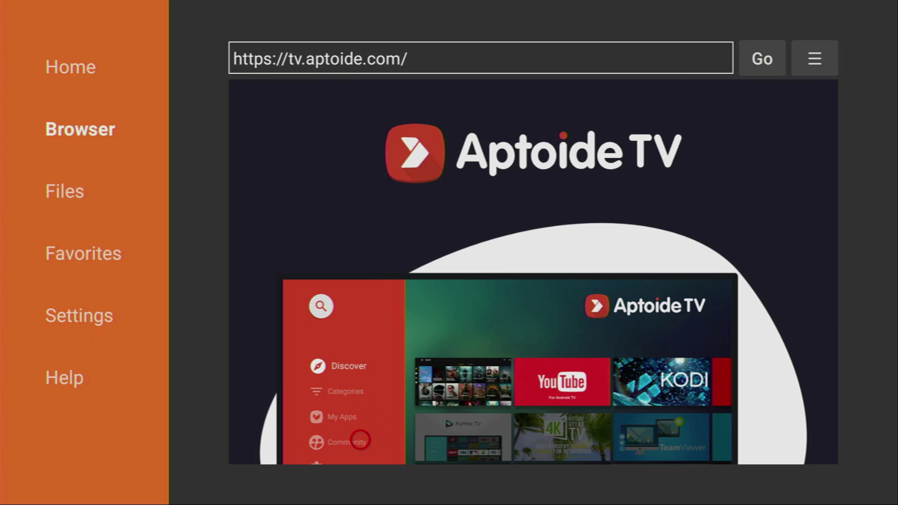
scroll(360, 442, down, 3)
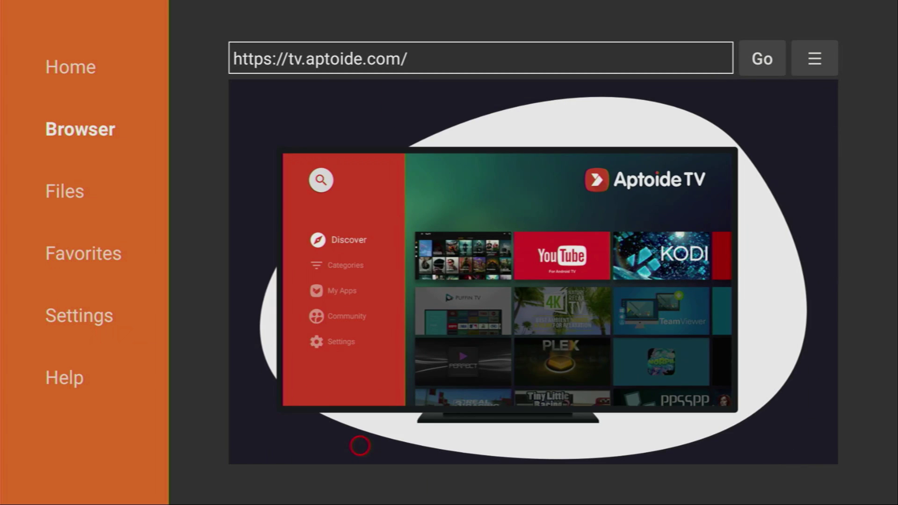
scroll(360, 446, down, 5)
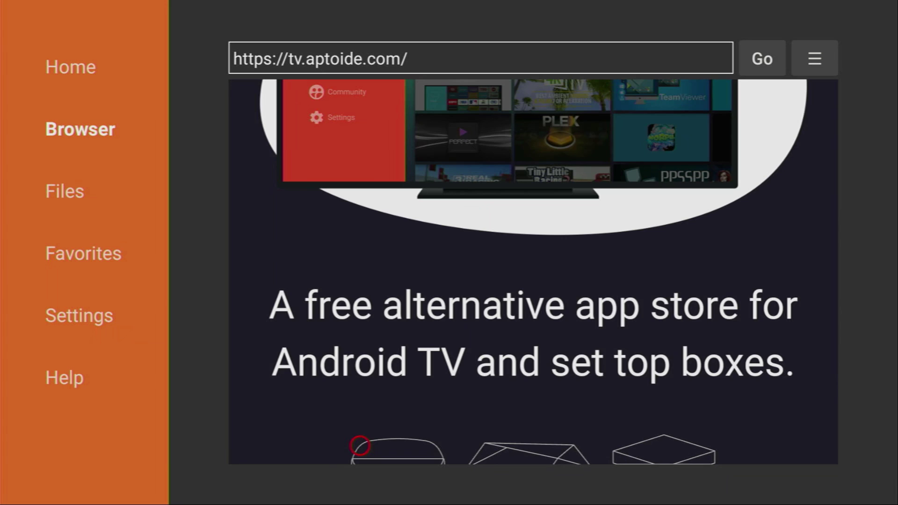
scroll(360, 446, down, 5)
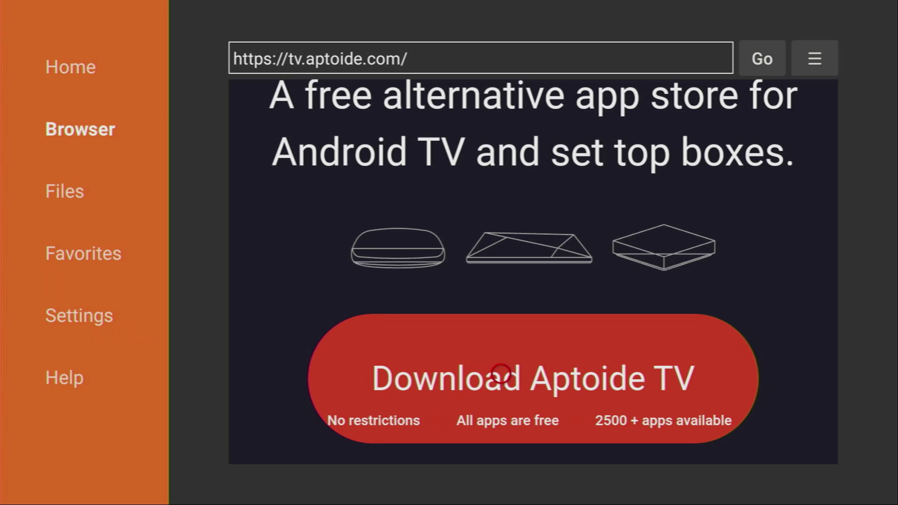
Download the 11.9 MB Aptoide TV file and install it without launching the app
click(500, 374)
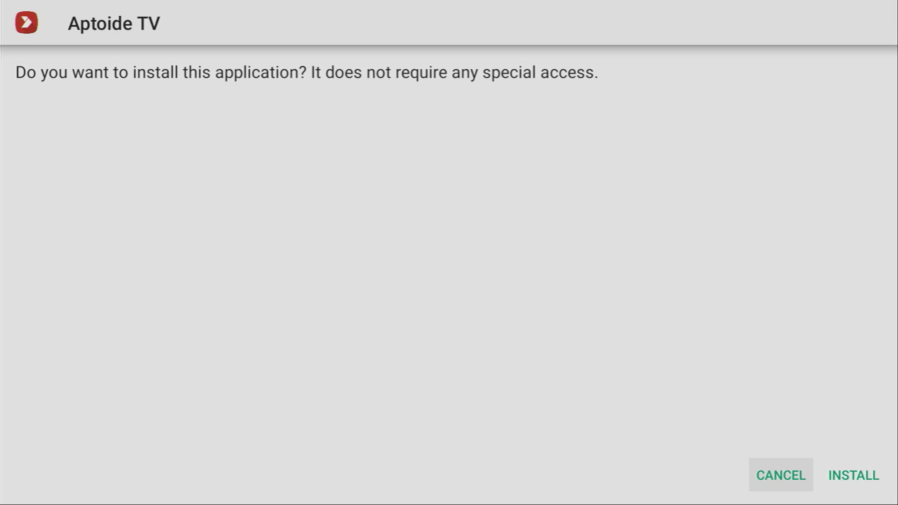
key(Right)
key(Return)
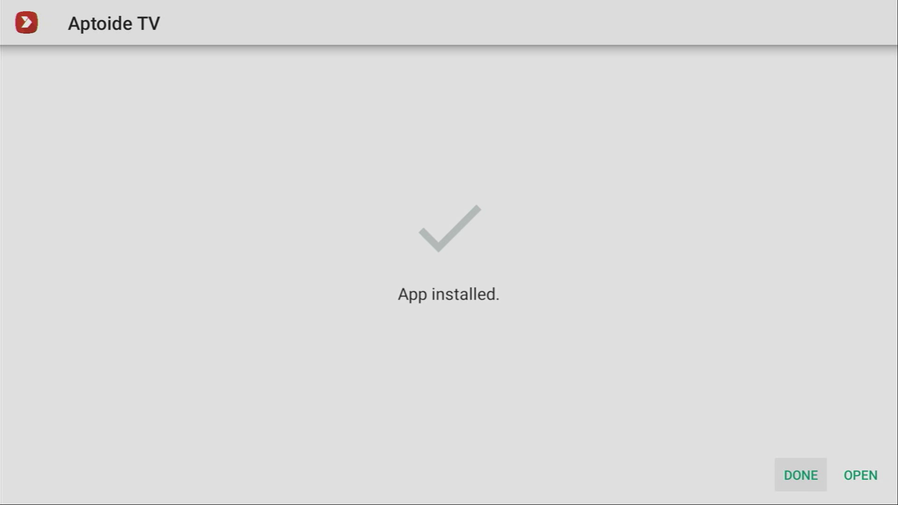
key(Right)
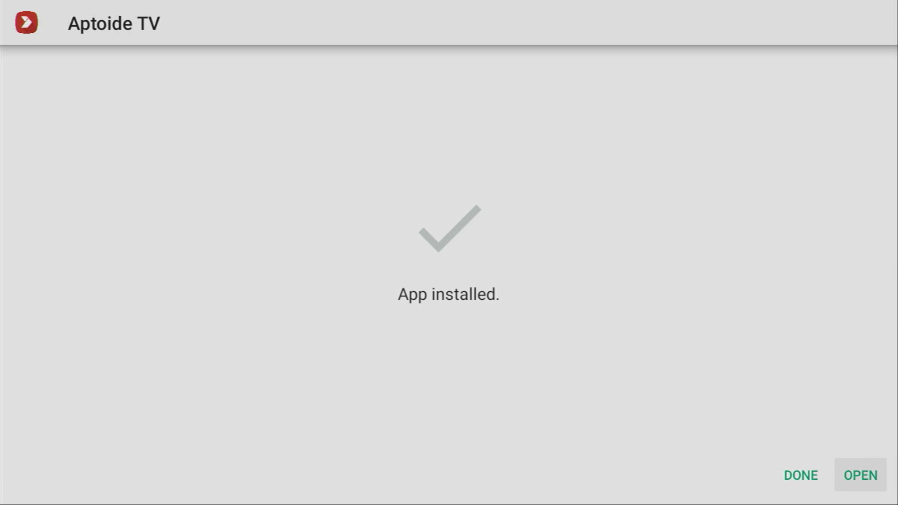
key(Left)
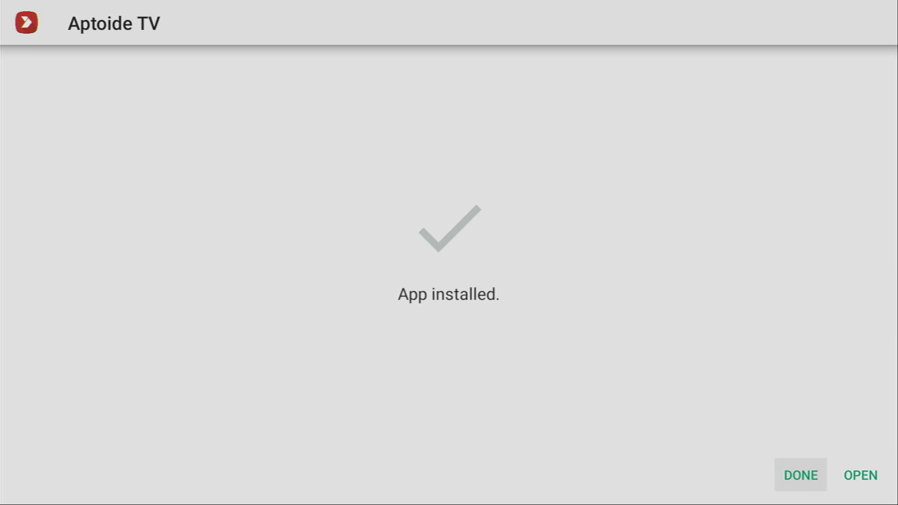
Close the installer and delete AptoideTV-5.1.2.apk from Downloader, confirming the deletion
key(Return)
key(Right)
key(Return)
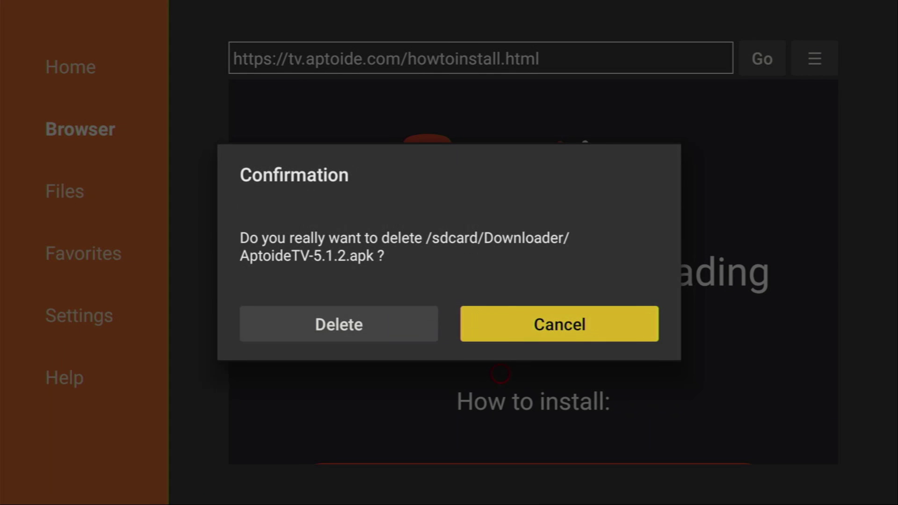
key(Left)
key(Return)
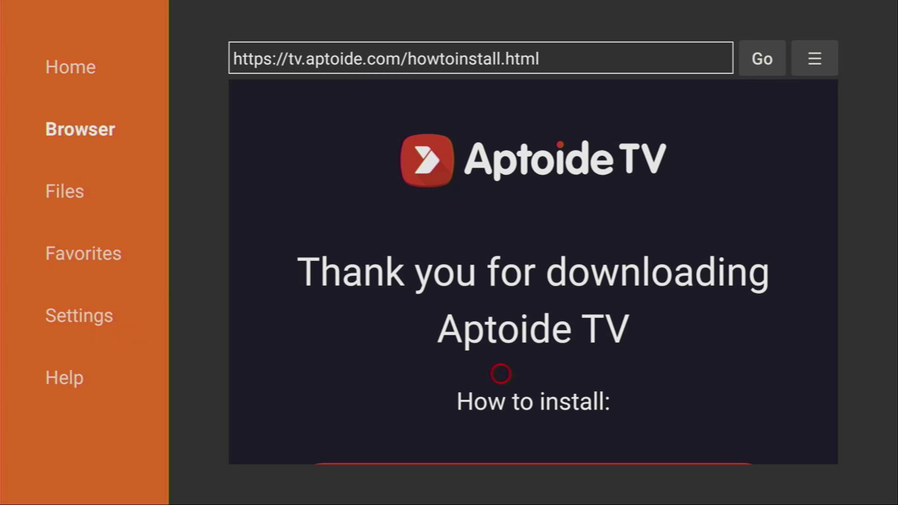
Switch Aptoide TV to ON under My Fire TV > Developer options > Install unknown apps
key(Home)
key(Right)
key(Right)
key(Right)
key(Right)
key(Right)
key(Right)
key(Right)
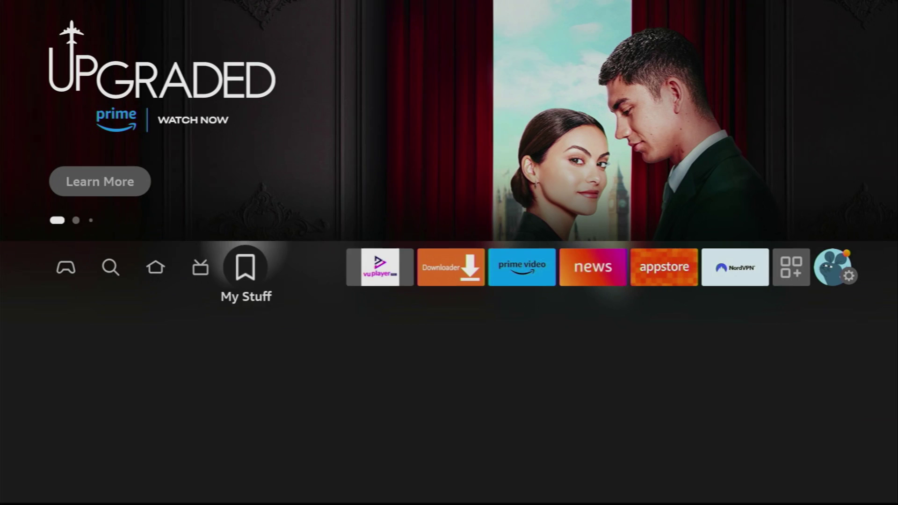
key(Right)
key(Right)
key(Right)
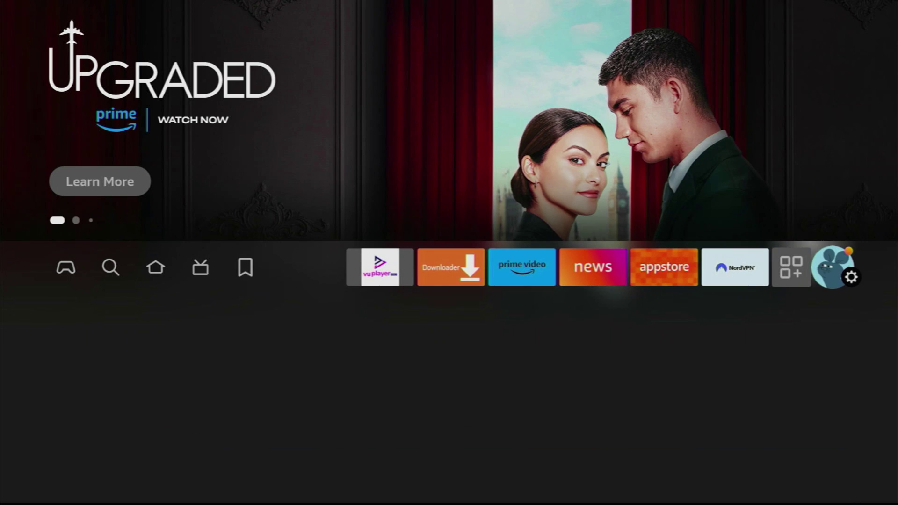
key(Down)
key(Down)
key(Down)
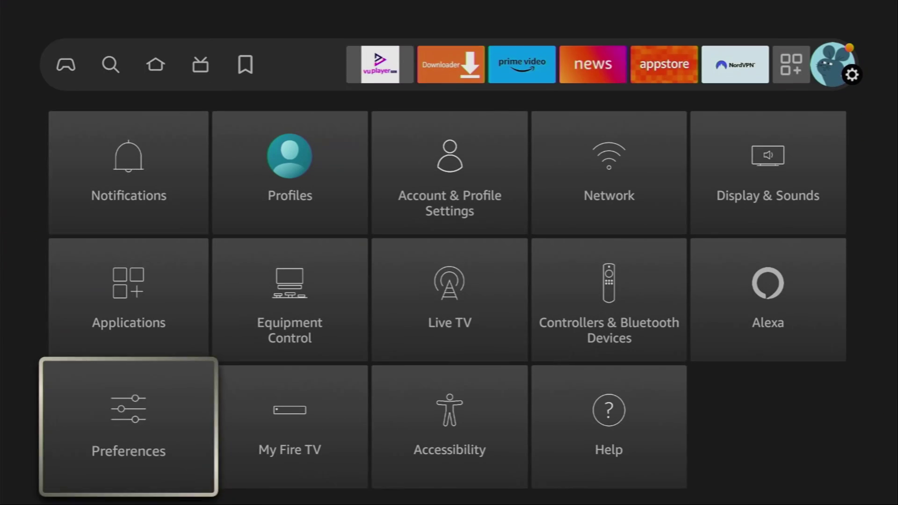
key(Right)
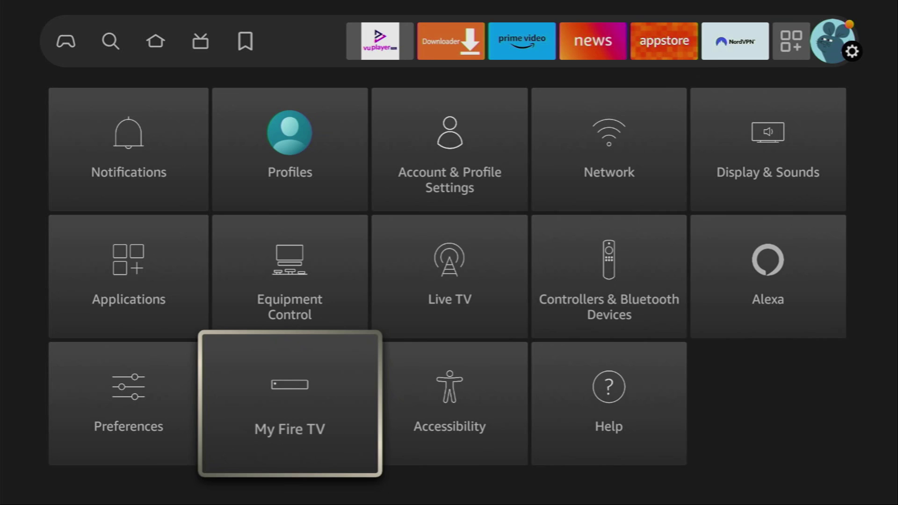
key(Return)
key(Return)
key(Down)
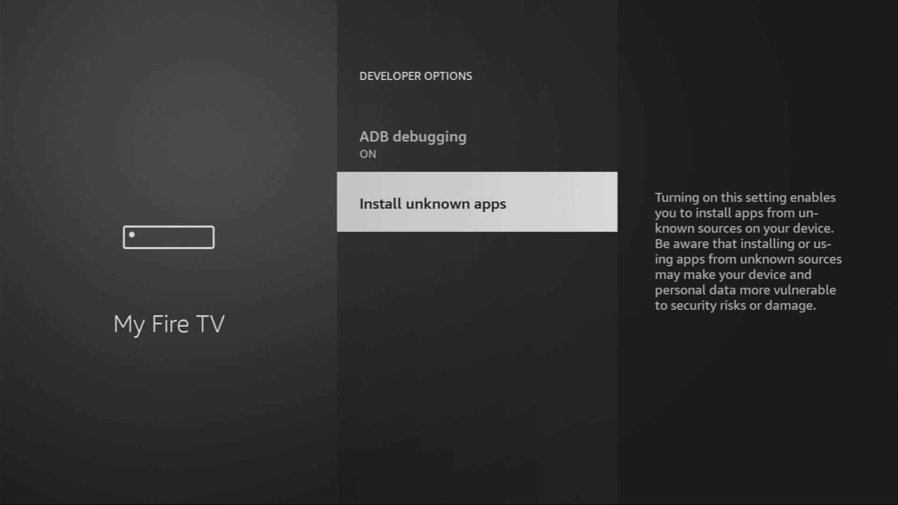
key(Return)
key(Return)
key(Down)
key(Up)
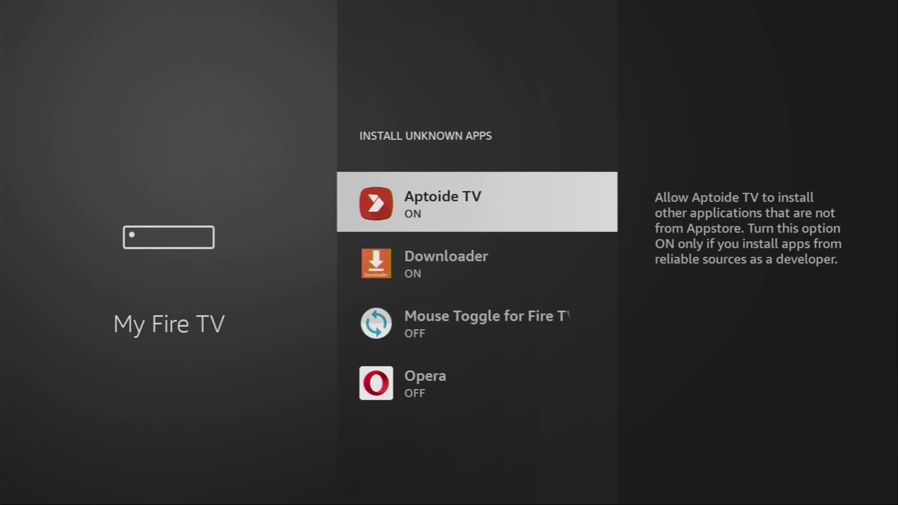
Launch Aptoide TV from the Your Apps & Channels grid, reaching its 5.1.2 update screen
key(Home)
key(Right)
key(Right)
key(Right)
key(Right)
key(Right)
key(Right)
key(Right)
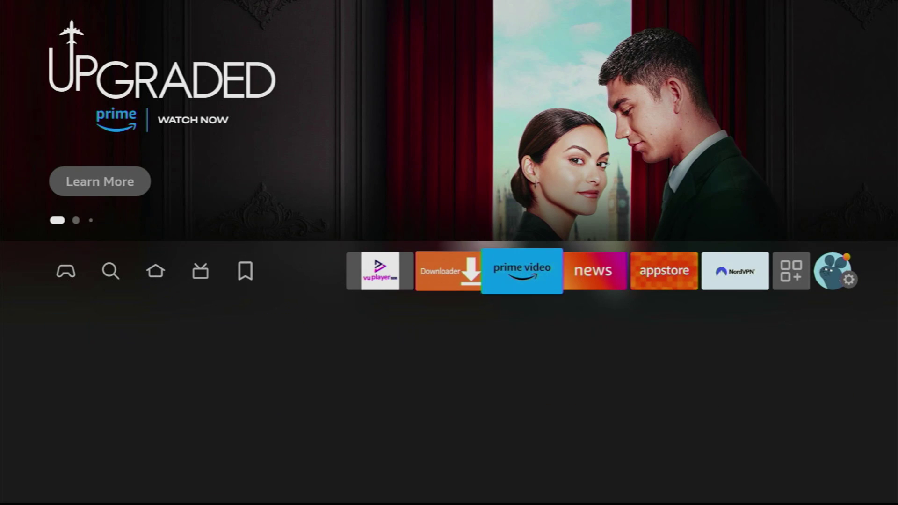
key(Right)
key(Right)
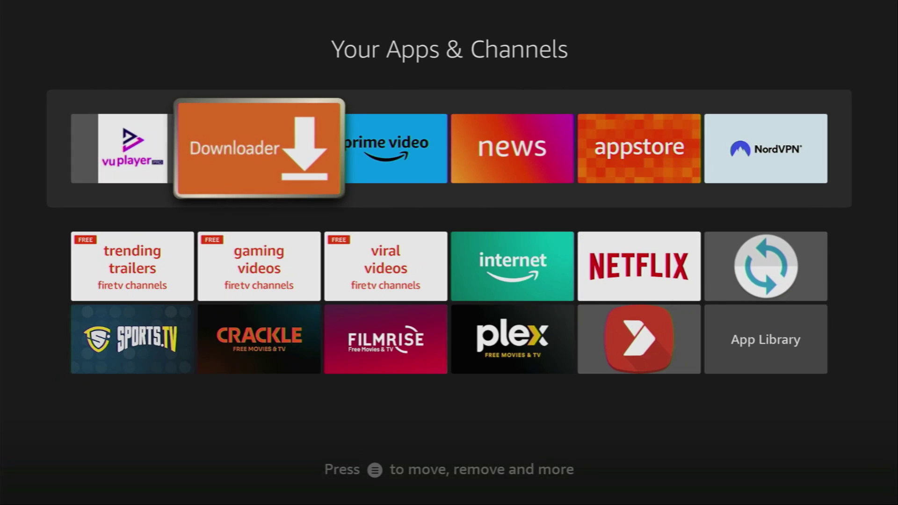
key(Down)
key(Down)
key(Down)
key(Right)
key(Right)
key(Right)
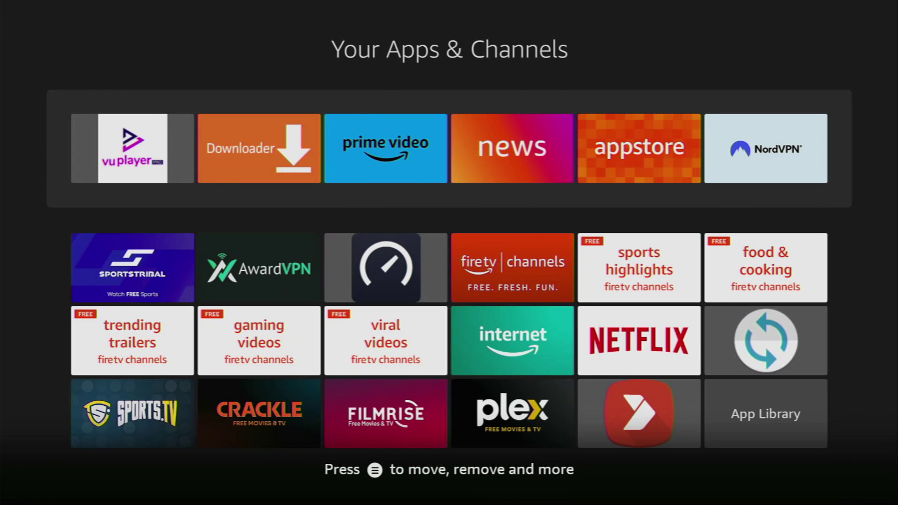
key(Down)
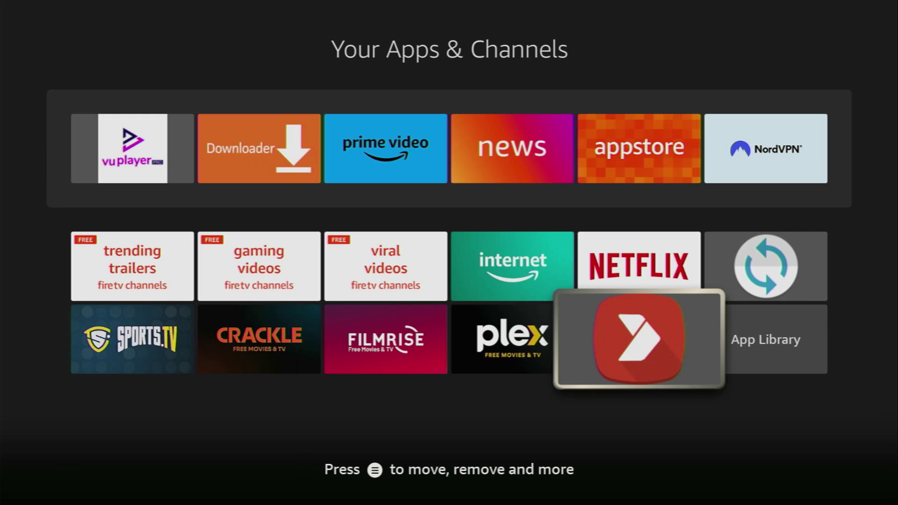
key(Return)
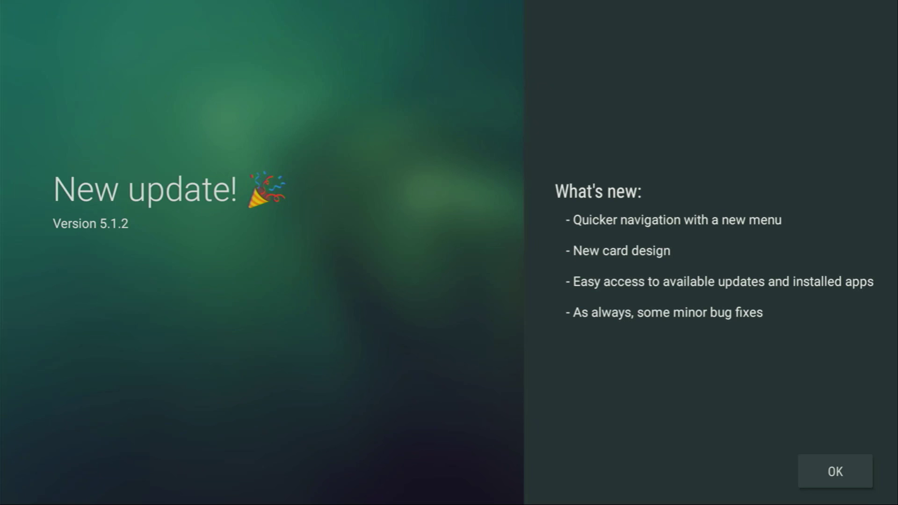
Dismiss Aptoide TV's update notice and allow it access to the device's files
key(Return)
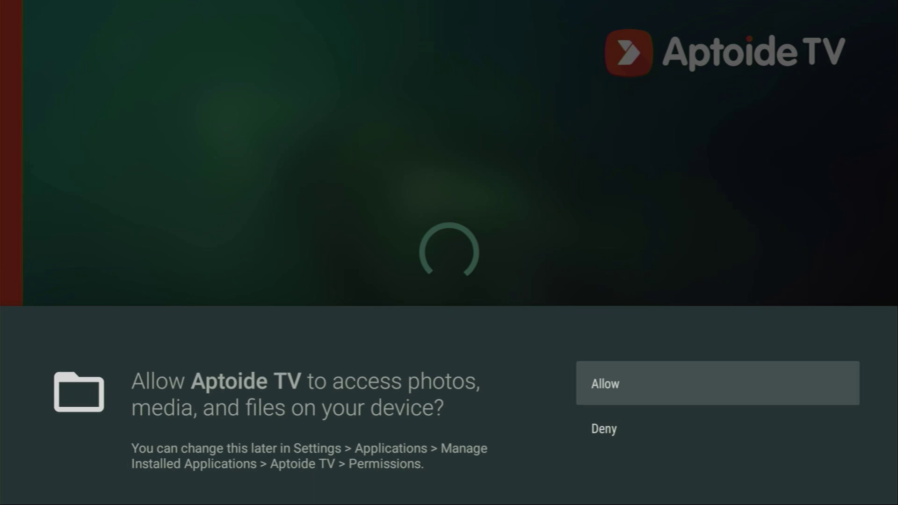
key(Return)
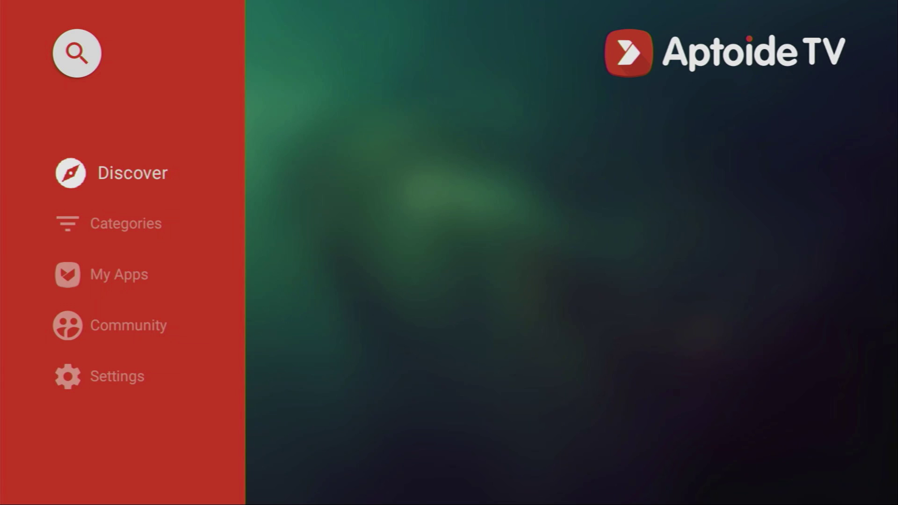
key(Up)
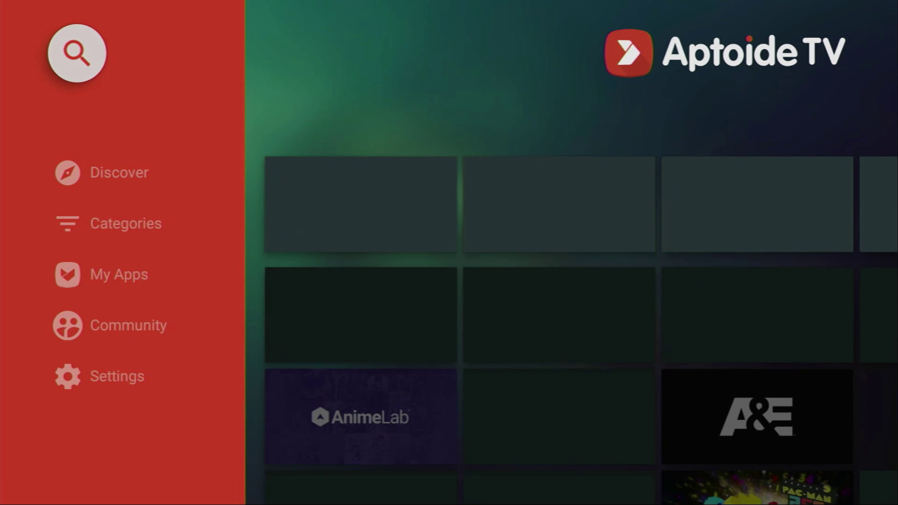
Search the Aptoide TV store for 'ottplayer' using the on-screen keyboard
key(Return)
key(Down)
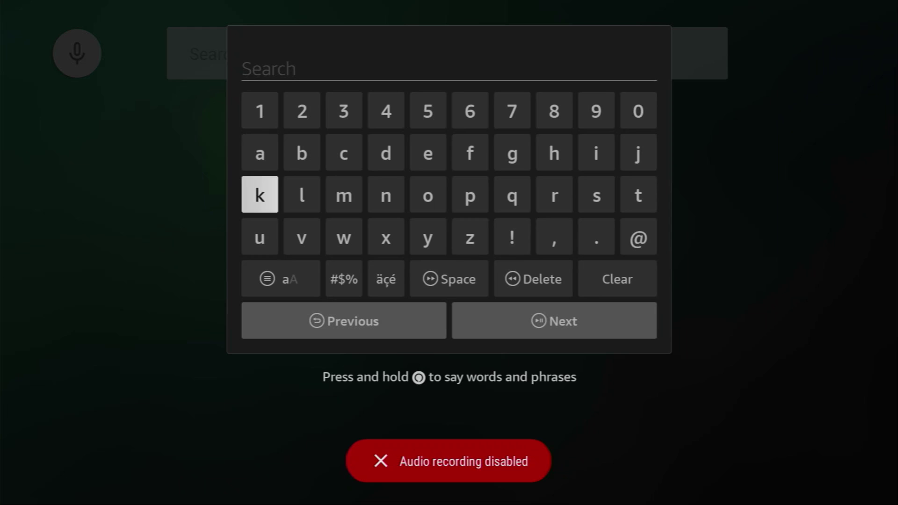
key(Right)
key(Right)
key(Right)
key(Right)
key(Return)
key(Right)
key(Right)
key(Right)
key(Right)
key(Right)
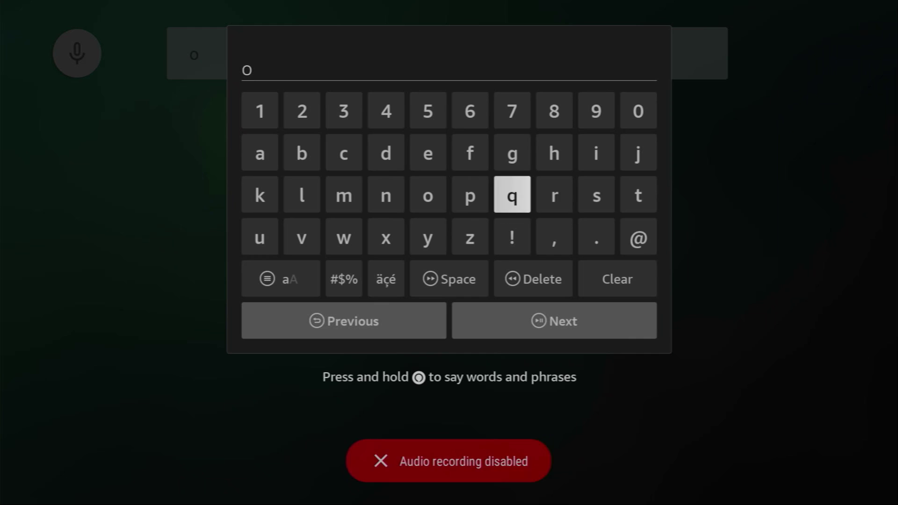
text(ttplayer)
key(Left)
key(Left)
key(Down)
key(Down)
key(Down)
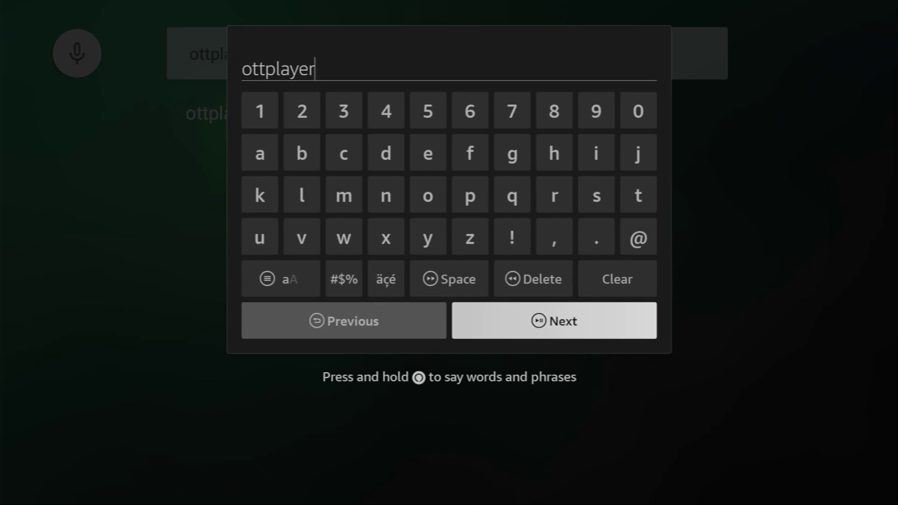
key(Return)
key(Return)
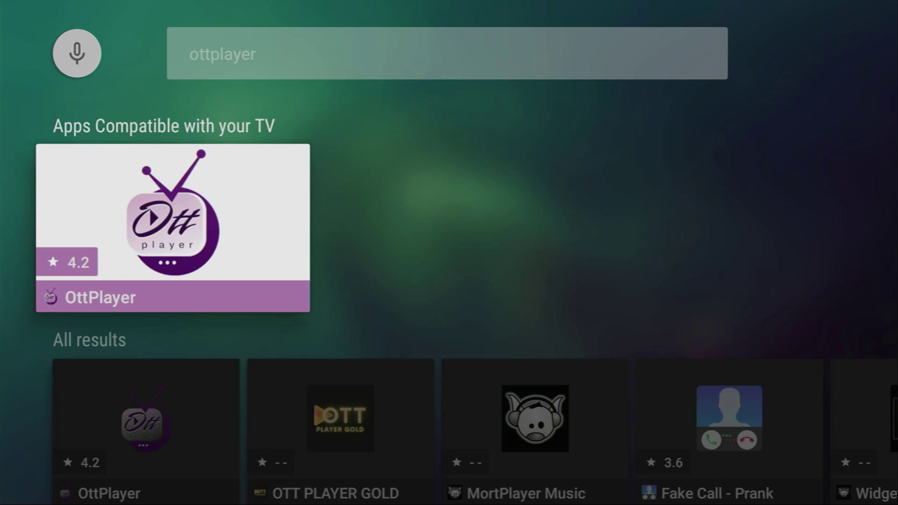
Open the OttPlayer result and install it through Aptoide TV
key(Return)
key(Return)
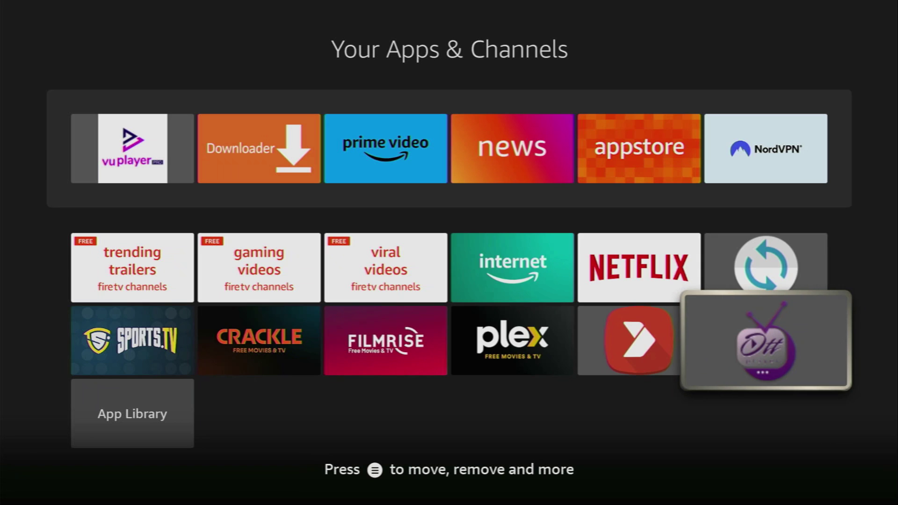
Use Move to front so the OttPlayer tile precedes VU Player and Downloader
key(Menu)
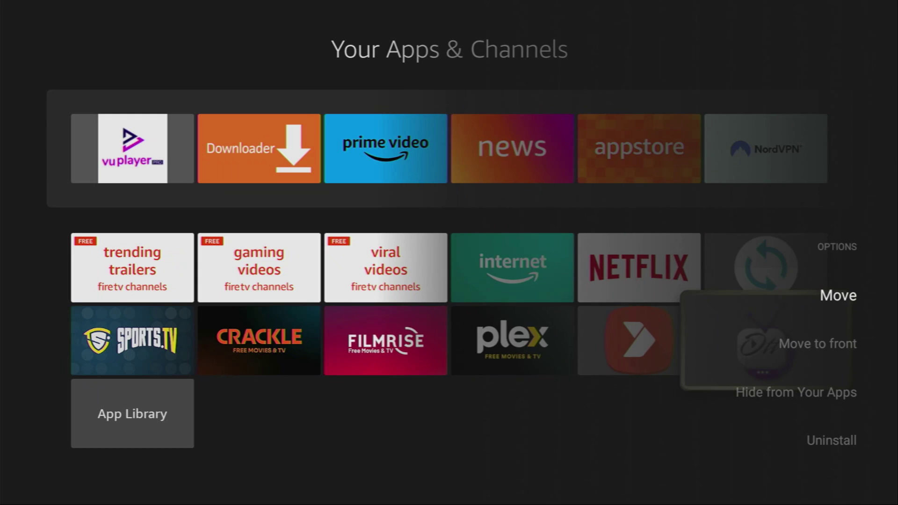
key(Down)
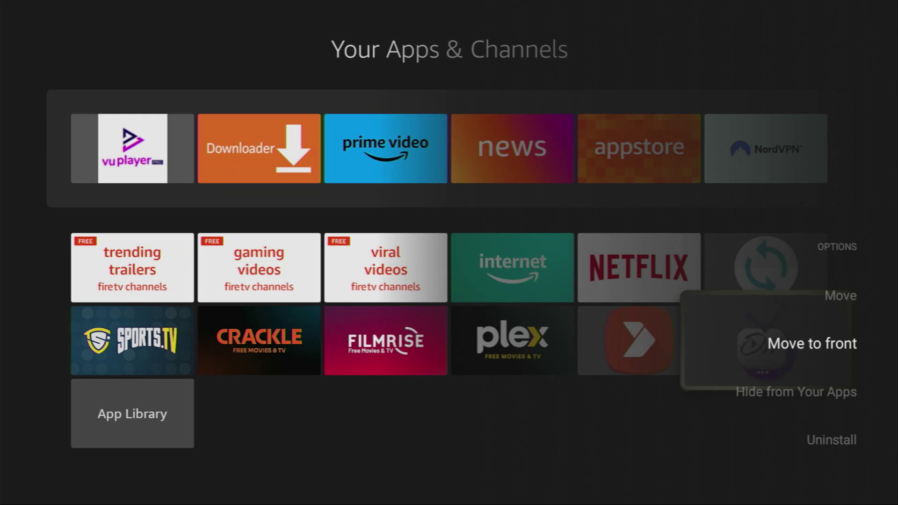
key(Return)
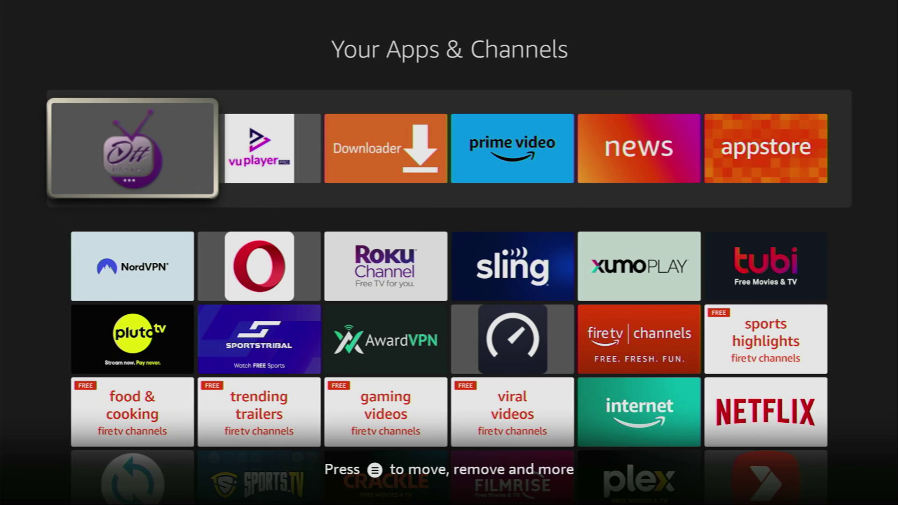
key(Down)
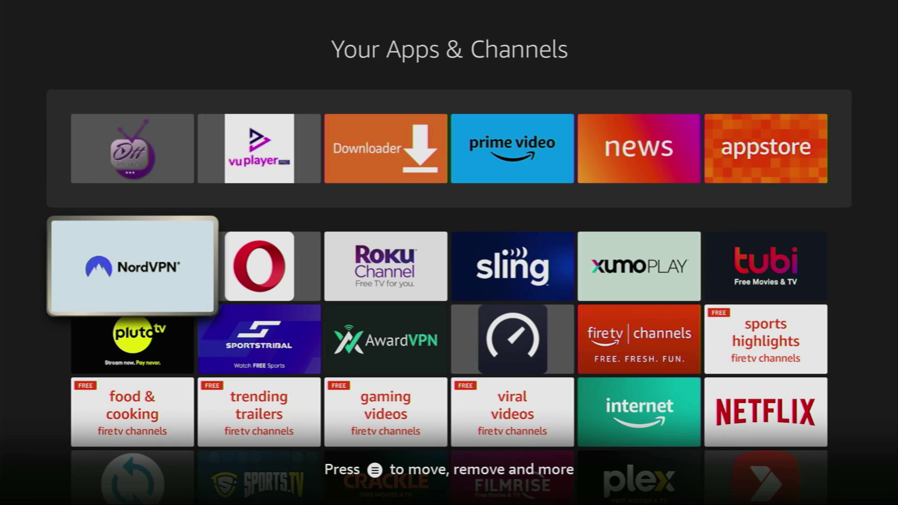
Launch OttPlayer, choose Import playlist, and close the Add > Direct link form unused
key(Up)
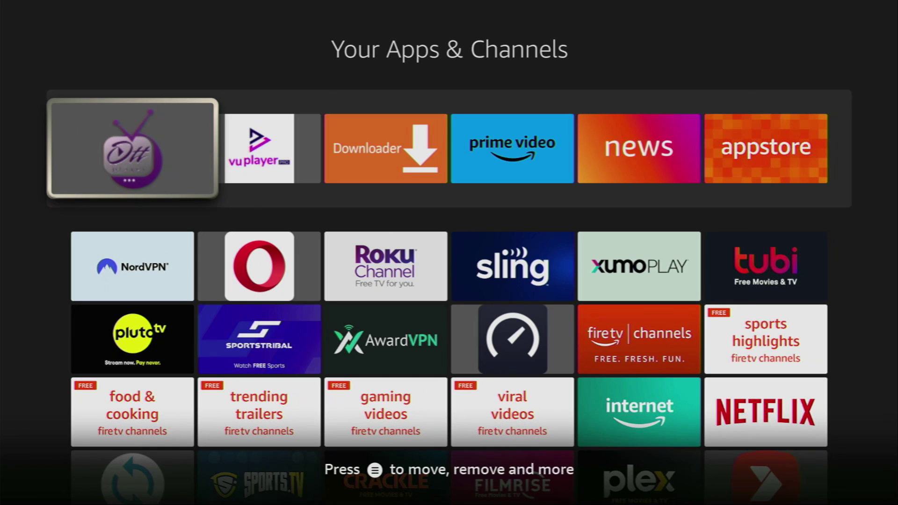
key(Return)
key(Return)
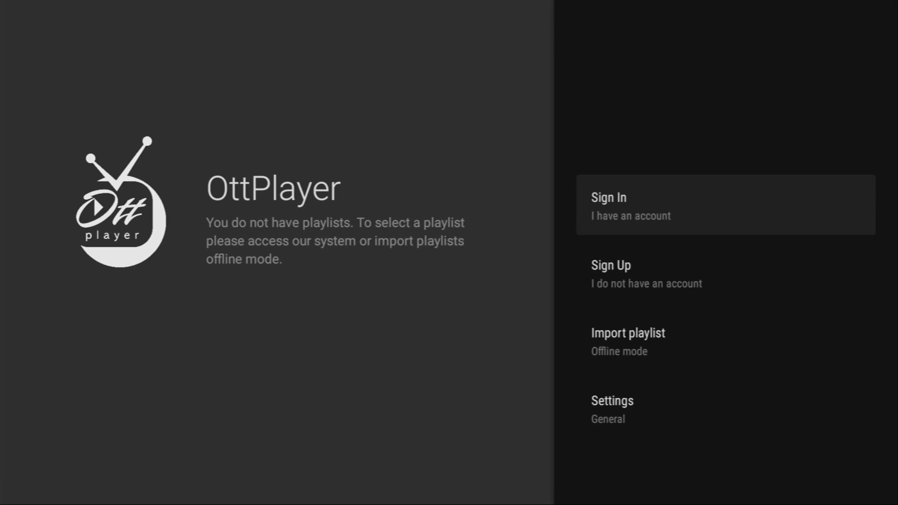
key(Down)
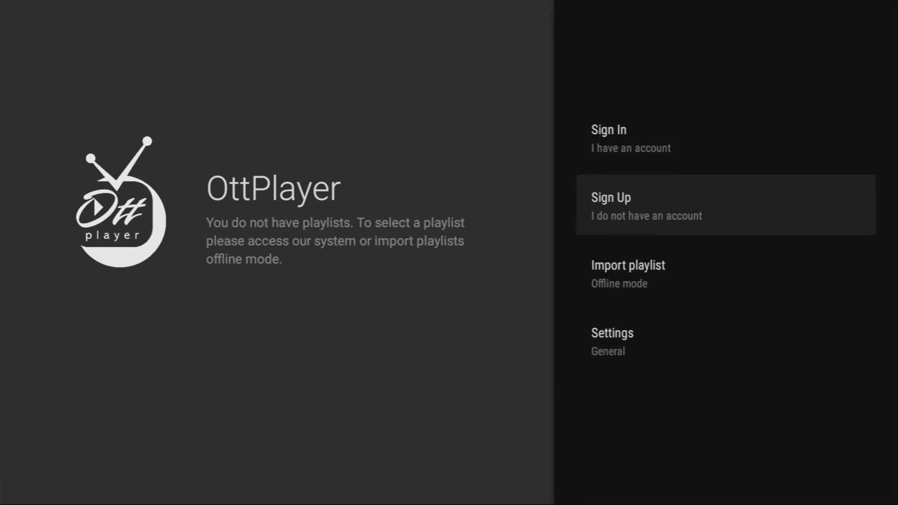
key(Down)
key(Return)
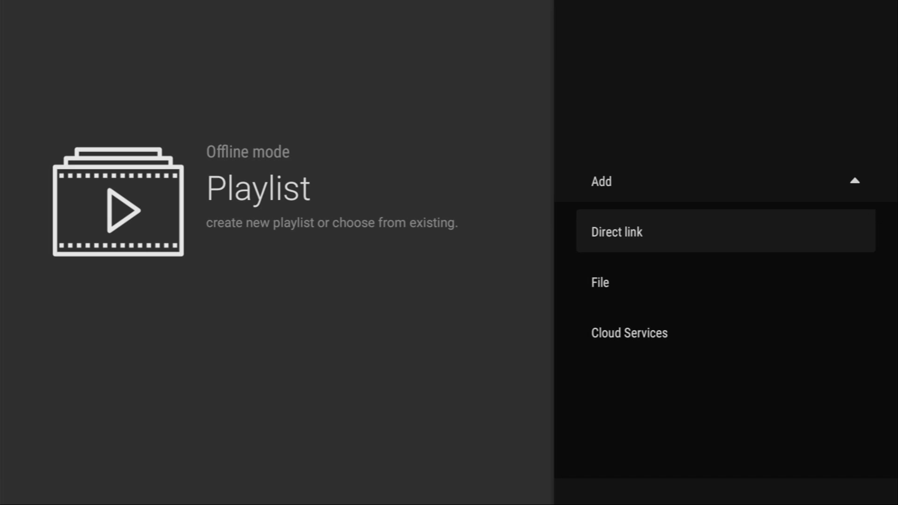
key(Return)
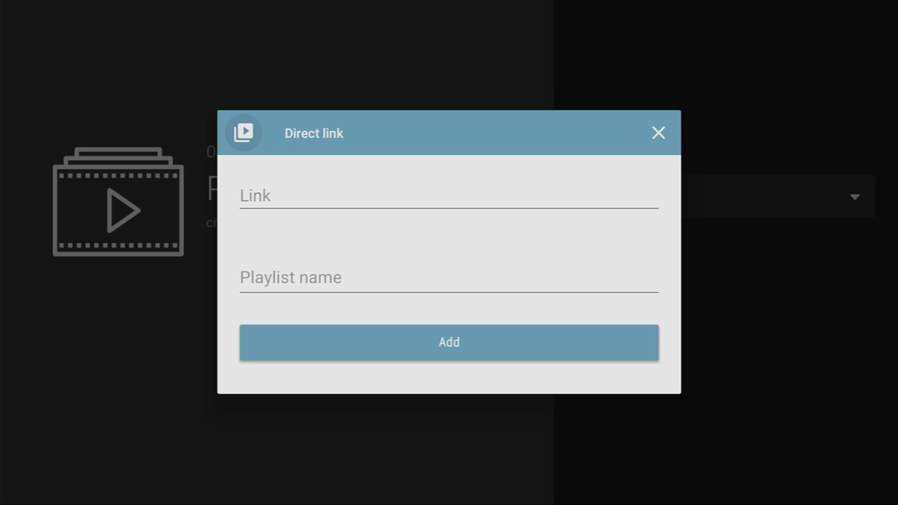
key(Escape)
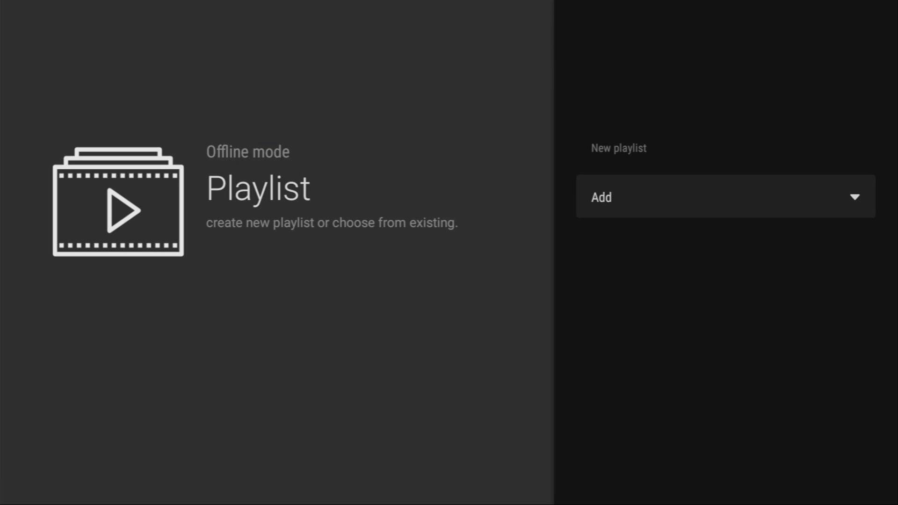
Open the Add > File form for adding a playlist file
key(Return)
key(Down)
key(Return)
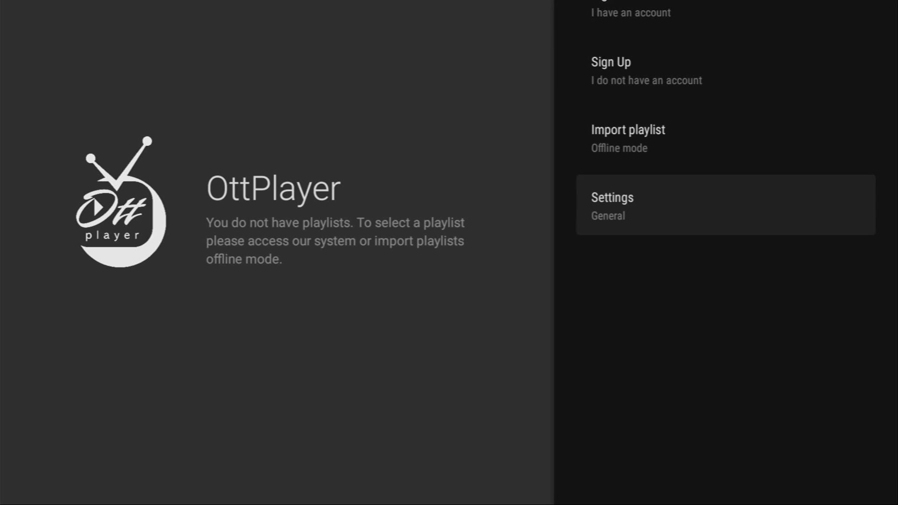
Browse OttPlayer's General settings down to the language option, then exit to the home screen
key(Return)
key(Down)
key(Down)
key(Down)
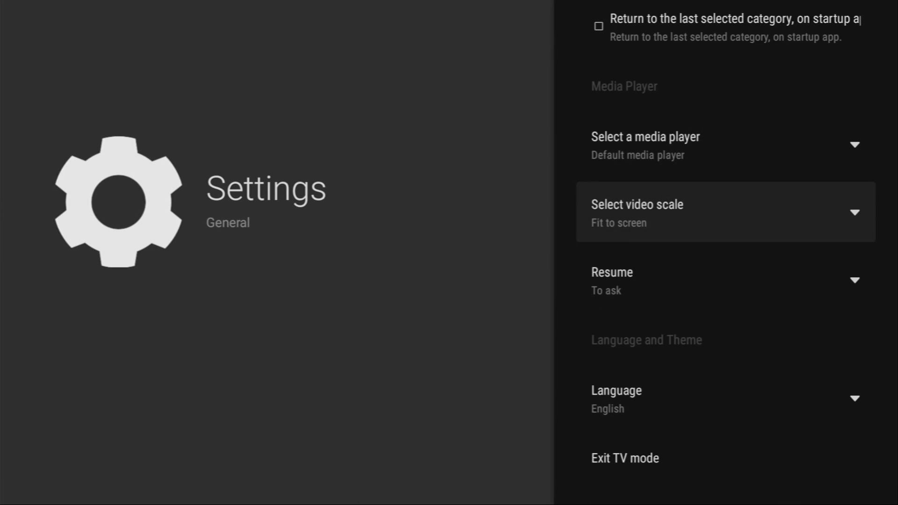
key(Down)
key(Down)
key(Down)
key(Up)
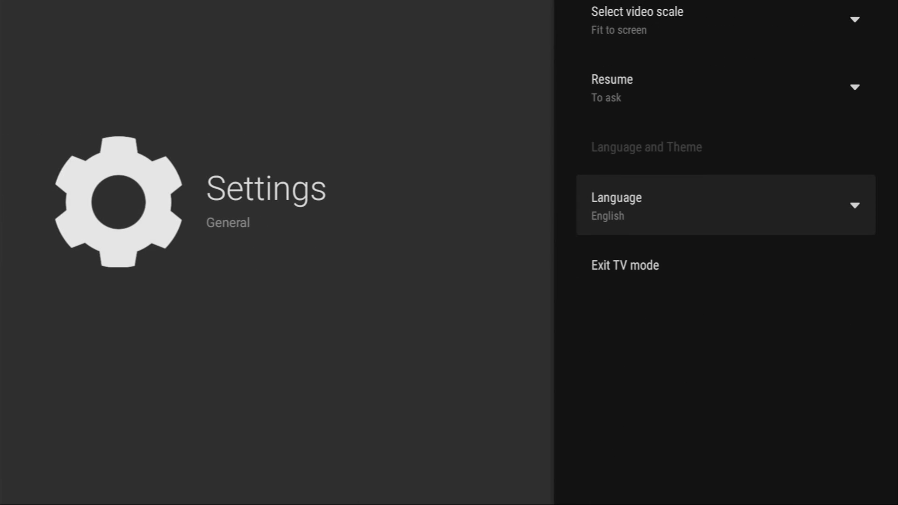
key(Escape)
Open the Import playlist screen and back out to OttPlayer's start screen
key(Down)
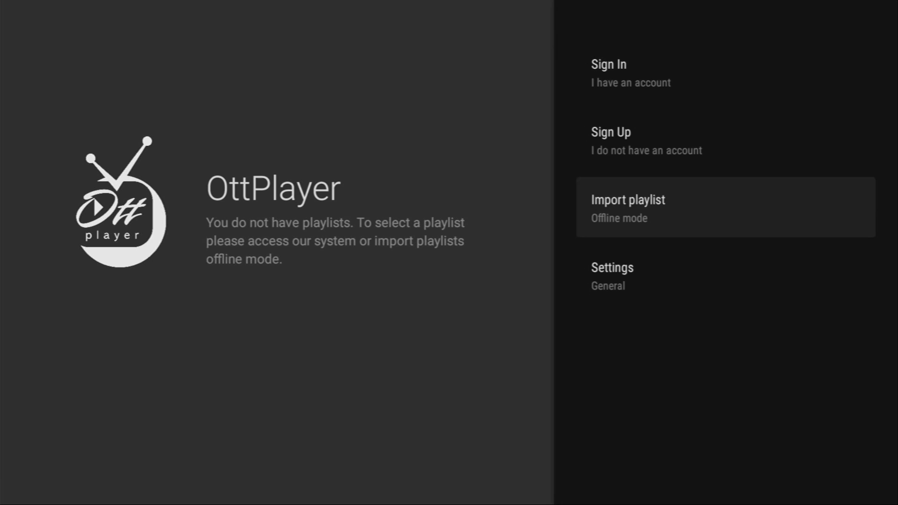
key(Return)
key(Escape)
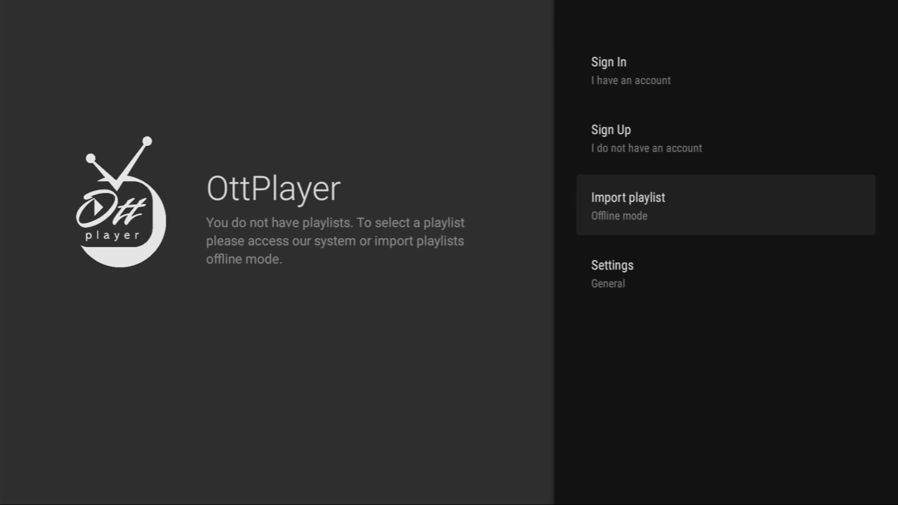